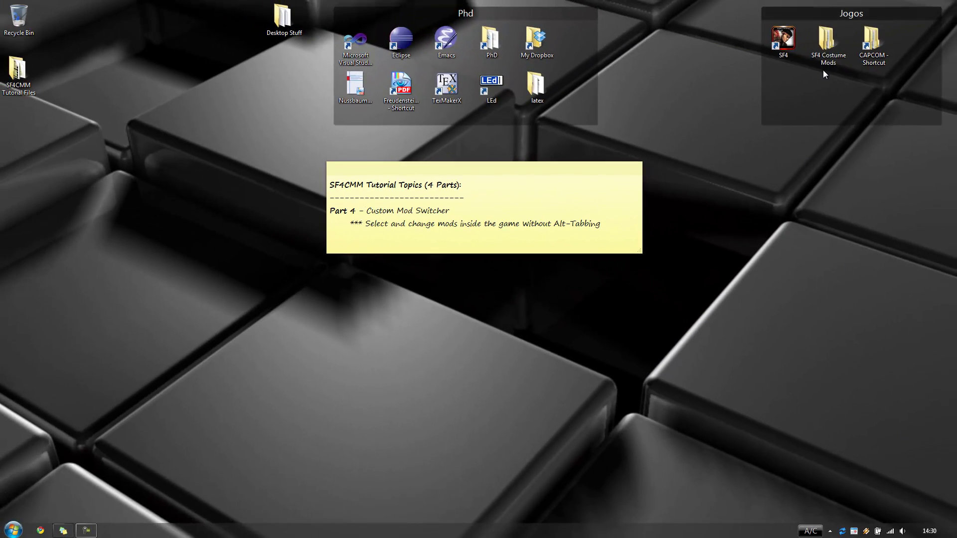
# Launch SF4CMM v0.7 pre-alpha 2 from the SF4 Costume Mods folder
pyautogui.doubleClick(823, 54)
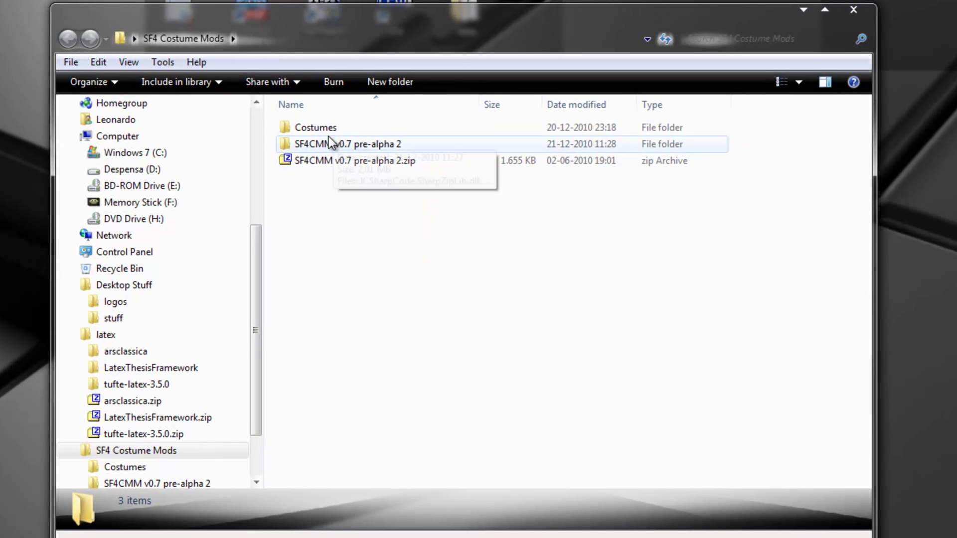
pyautogui.doubleClick(328, 144)
pyautogui.doubleClick(395, 195)
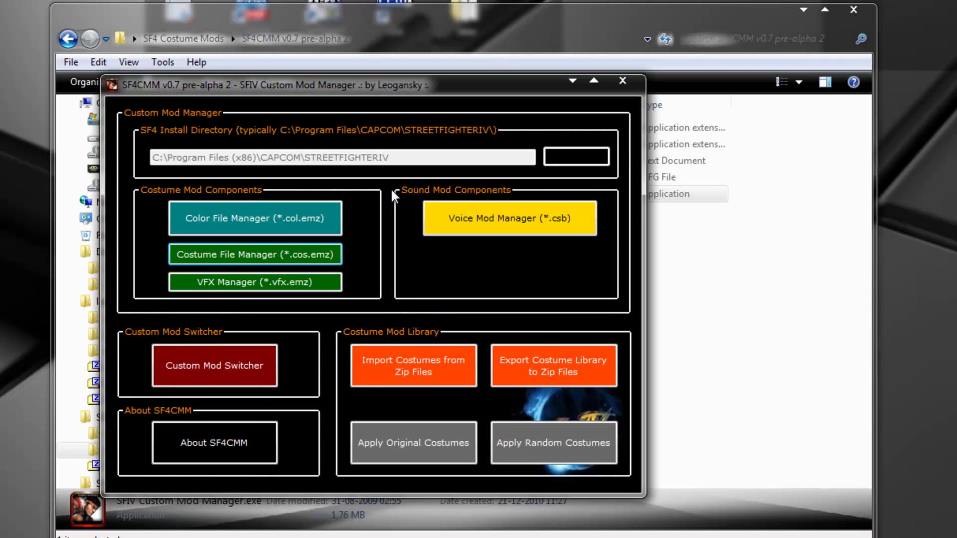
# In Color File Manager, preview Chun-Li's CHUN_LI_FLOWERS_C6_ROB and MAKE_UP colour files
pyautogui.click(283, 212)
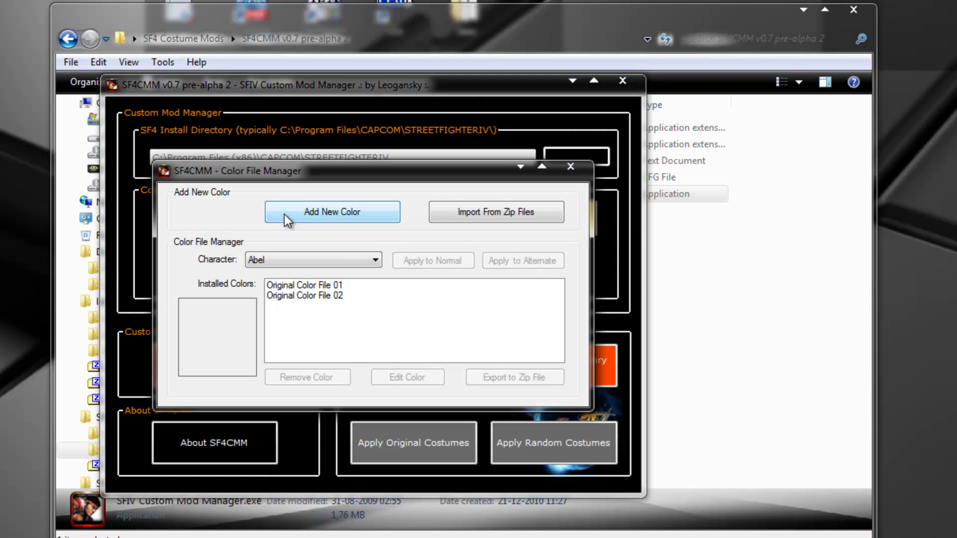
pyautogui.click(347, 259)
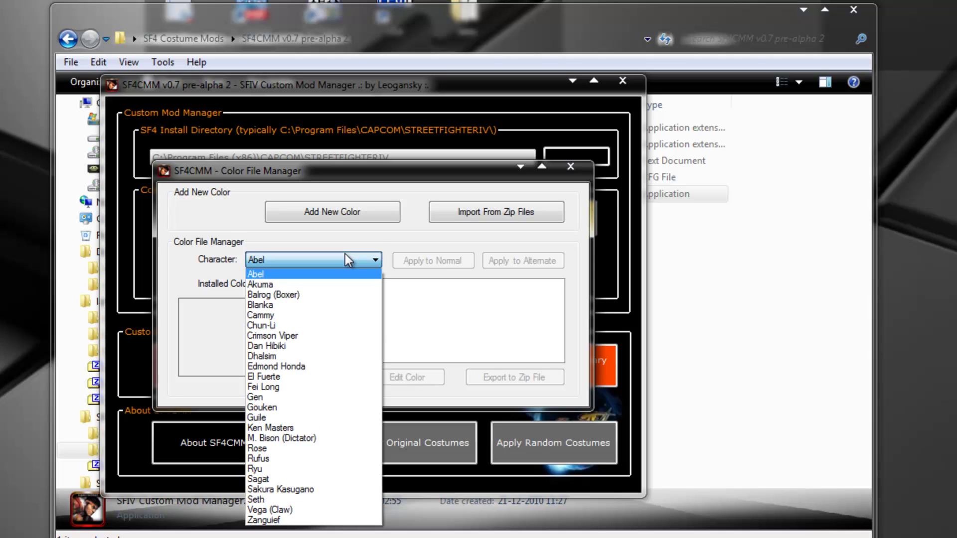
pyautogui.click(312, 326)
pyautogui.click(313, 284)
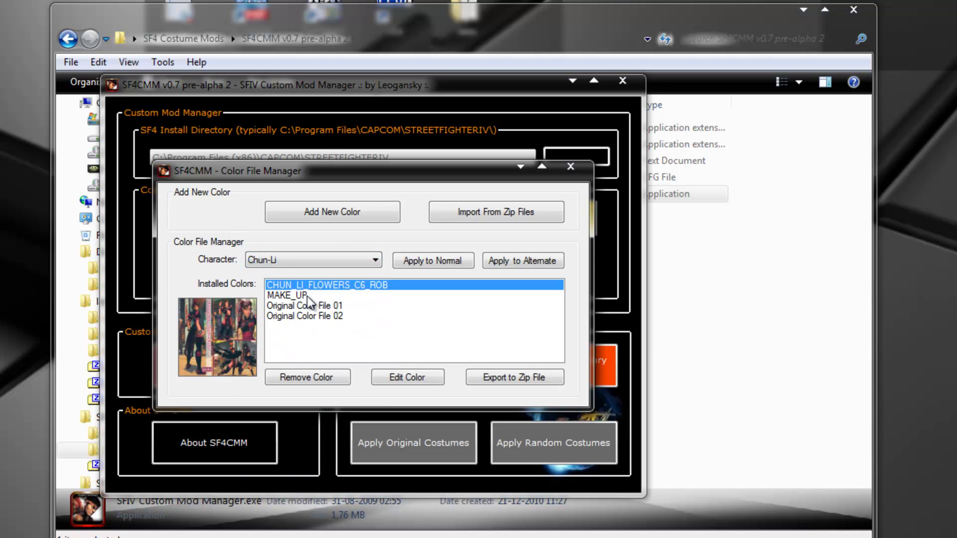
pyautogui.click(312, 294)
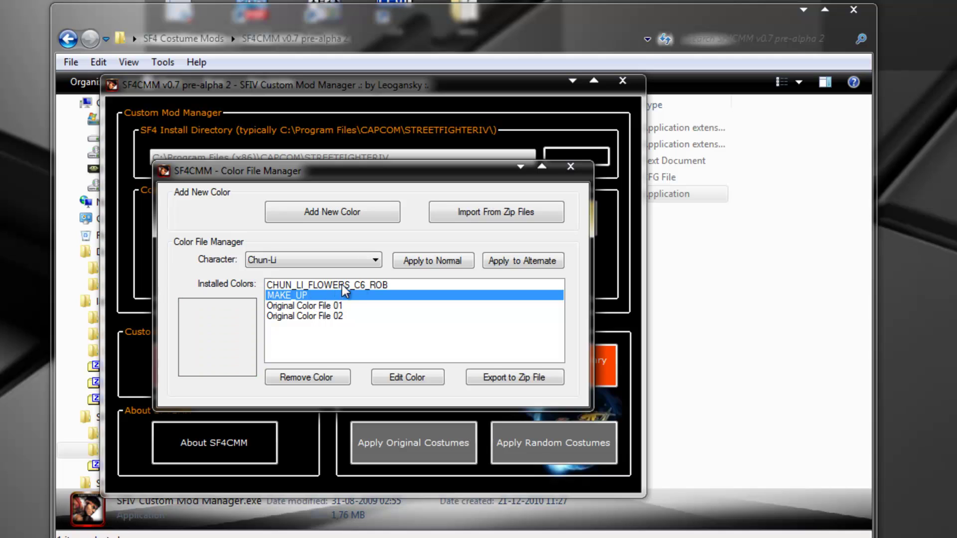
# Switch to Ryu and preview his ADIDAS colour file among his installed colours
pyautogui.click(368, 260)
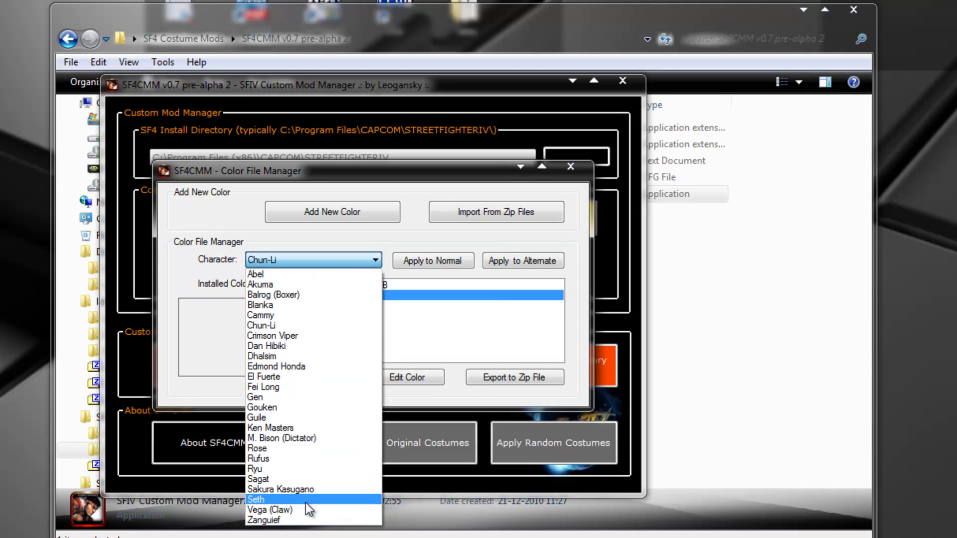
pyautogui.click(302, 469)
pyautogui.click(307, 287)
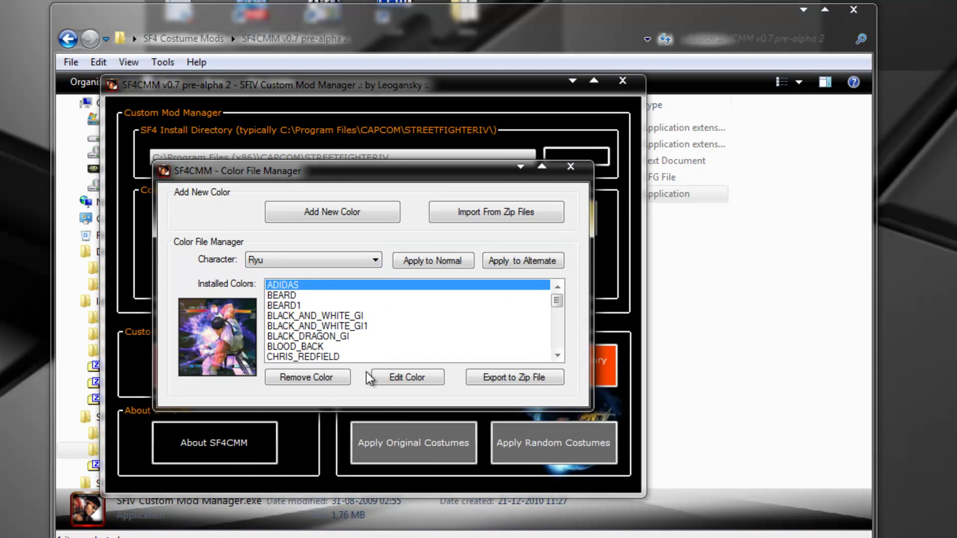
pyautogui.scroll(-7, 361, 357)
pyautogui.scroll(6, 361, 357)
pyautogui.scroll(1, 361, 357)
# Apply Original Color File 01 to Chun-Li's Normal costume and confirm
pyautogui.click(571, 169)
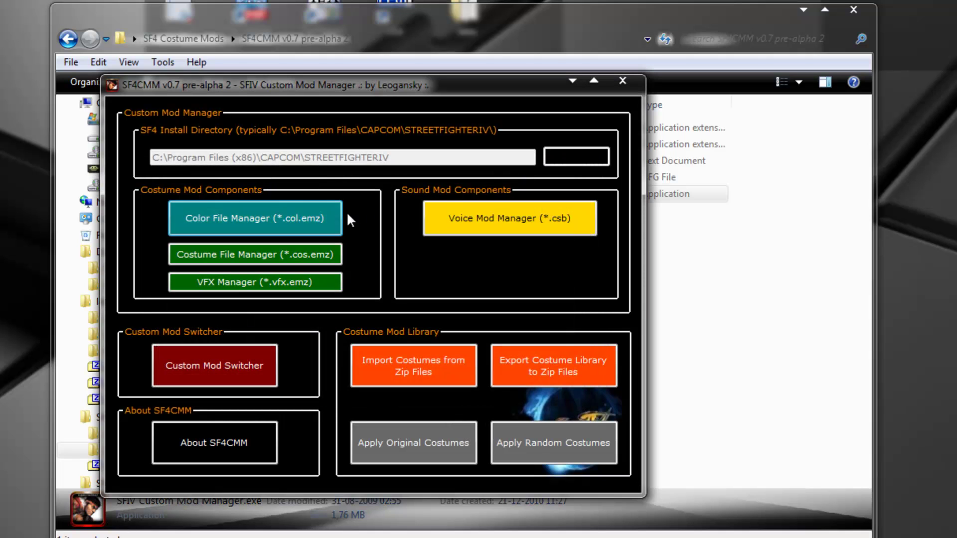
pyautogui.click(291, 216)
pyautogui.click(316, 259)
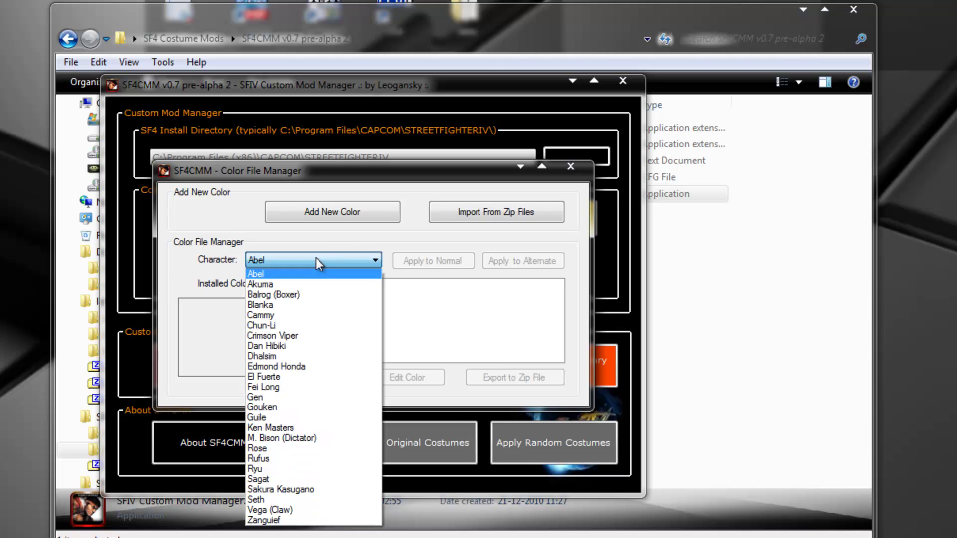
pyautogui.click(306, 325)
pyautogui.click(322, 308)
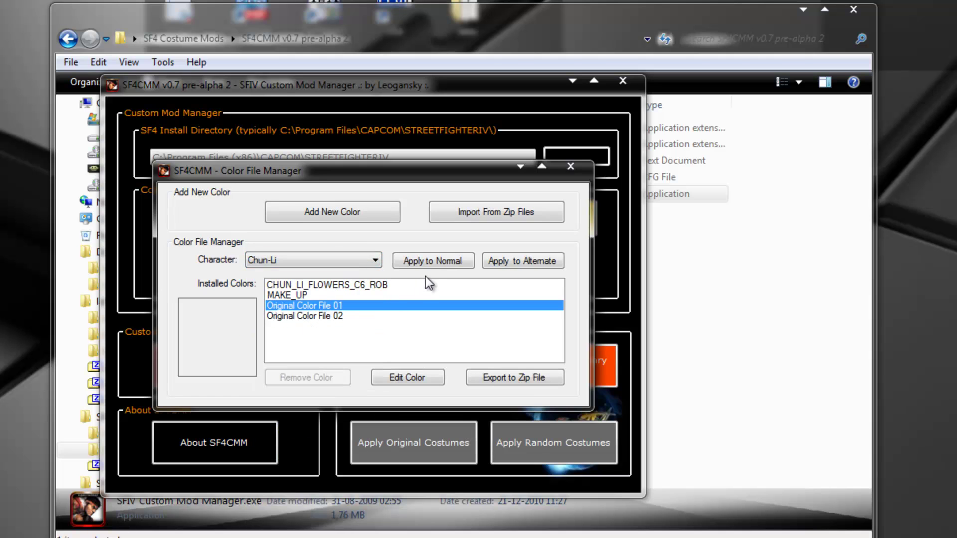
pyautogui.click(434, 261)
pyautogui.click(455, 351)
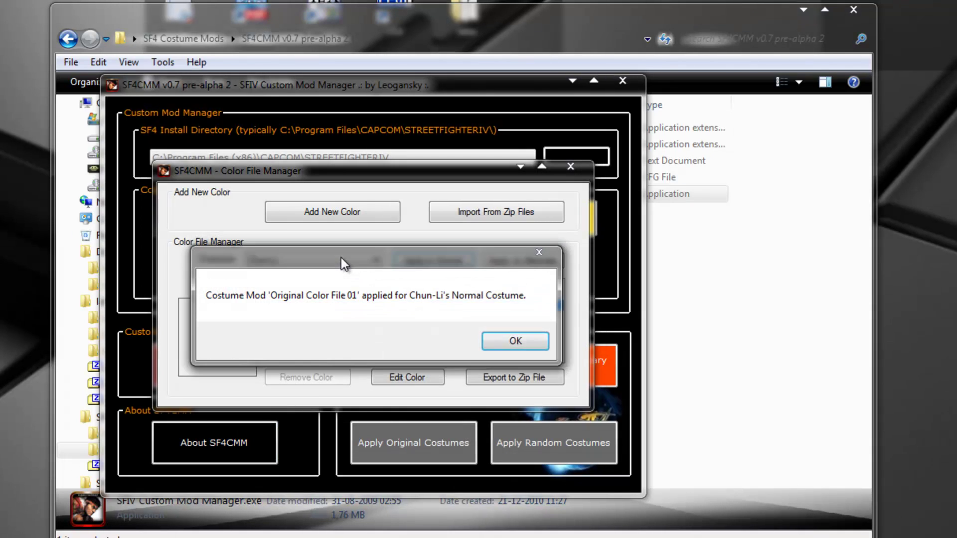
pyautogui.click(515, 341)
# Apply Original Color File 01 to Ryu's Normal costume, confirm, and close Color File Manager
pyautogui.click(339, 263)
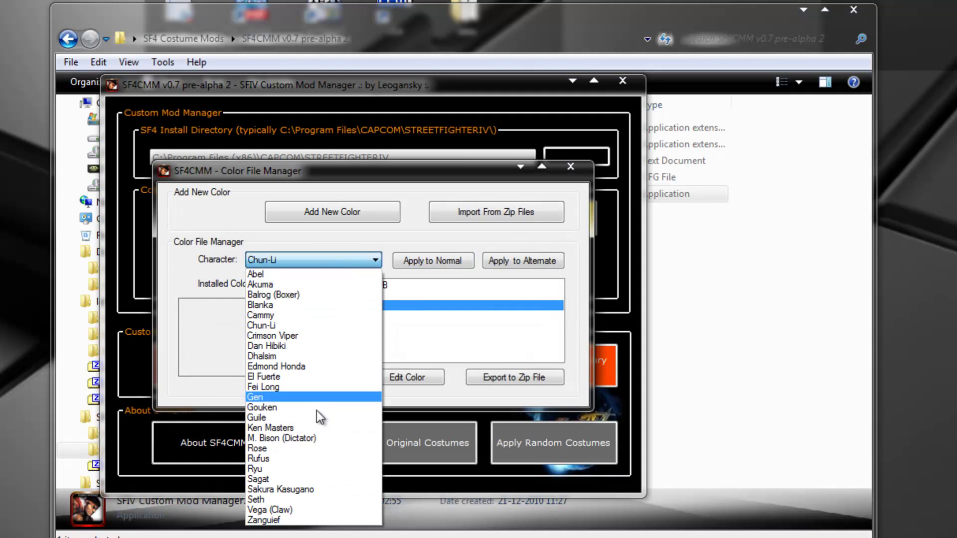
pyautogui.click(304, 469)
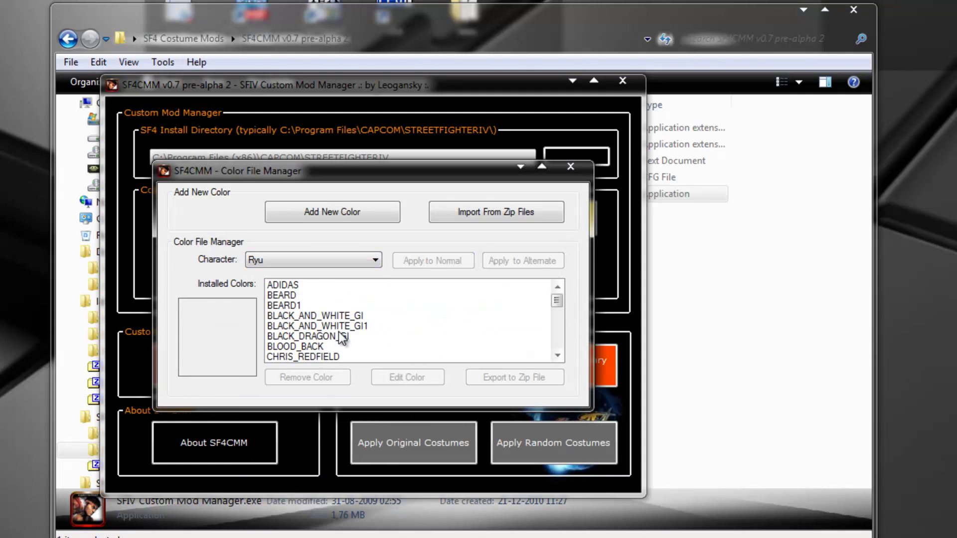
pyautogui.scroll(-1, 344, 334)
pyautogui.click(352, 261)
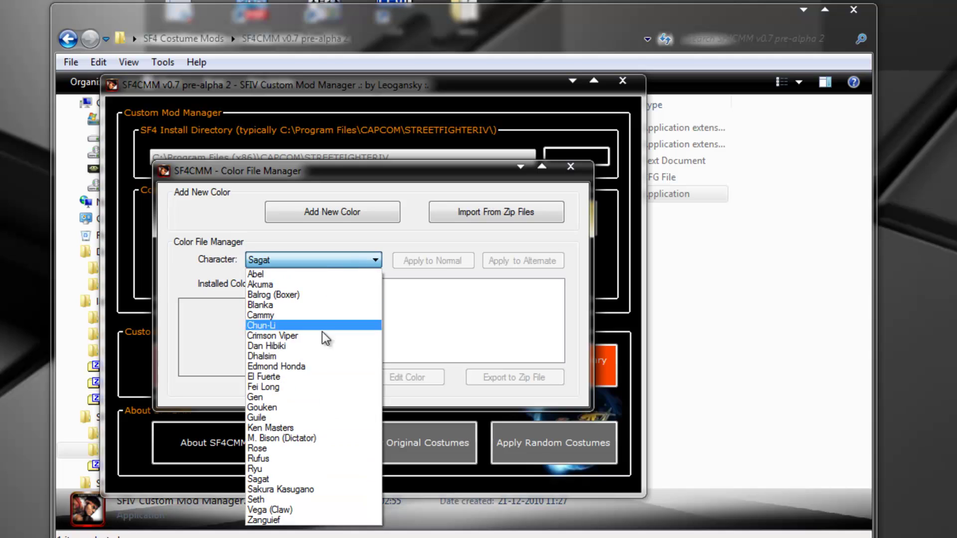
pyautogui.click(307, 469)
pyautogui.click(301, 305)
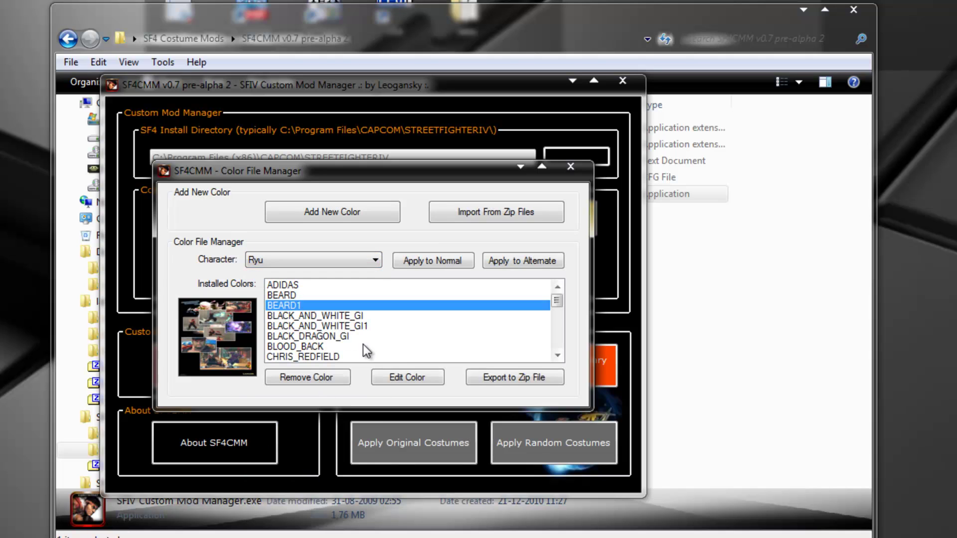
pyautogui.scroll(-5, 363, 344)
pyautogui.click(328, 328)
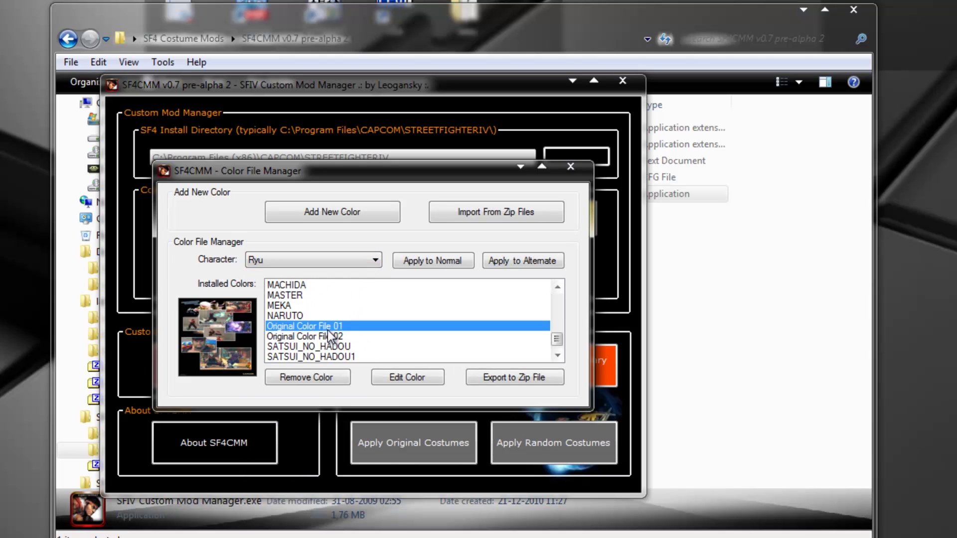
pyautogui.click(446, 259)
pyautogui.click(456, 348)
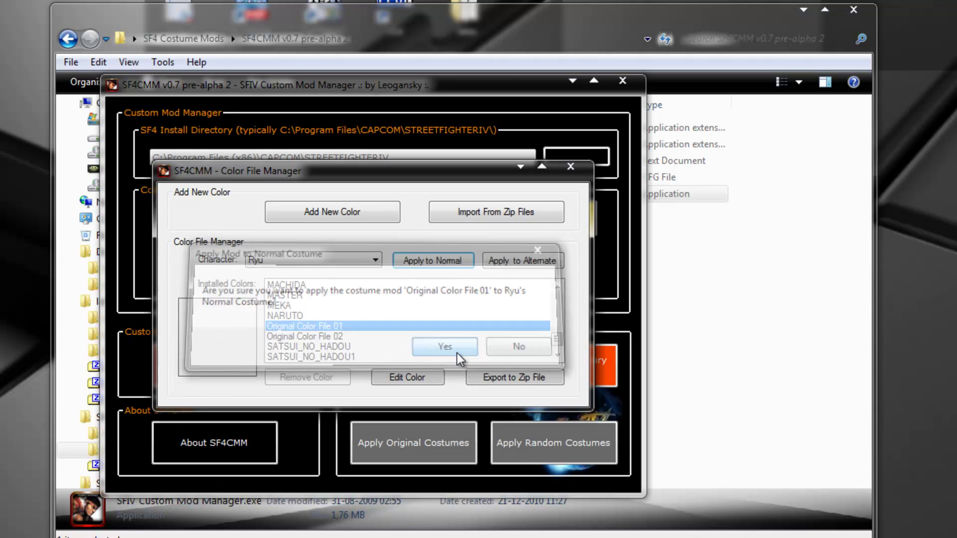
pyautogui.click(498, 341)
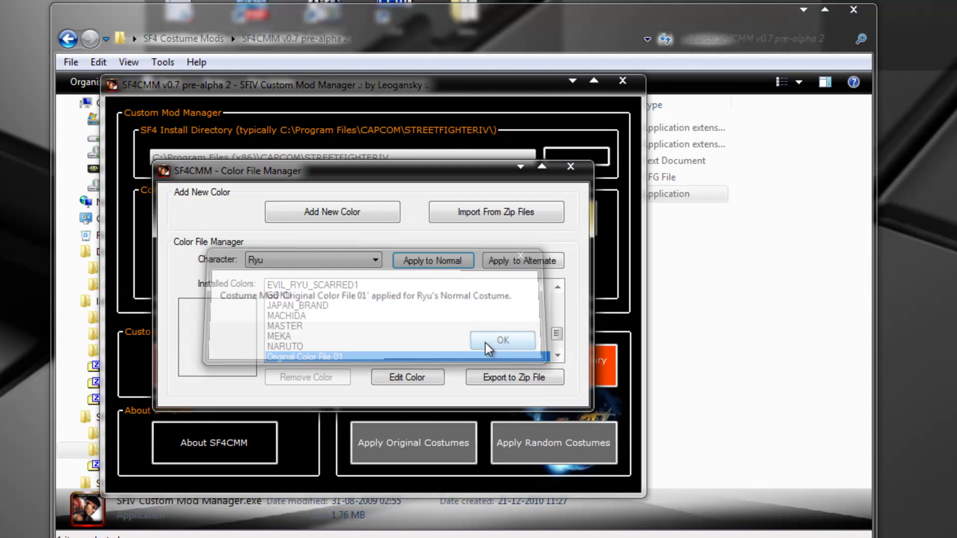
pyautogui.click(567, 165)
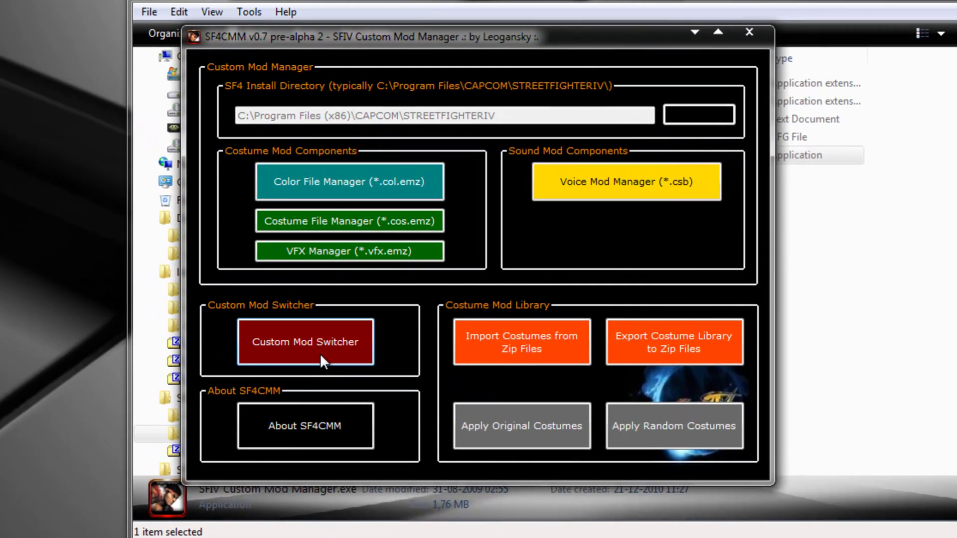
# Open the Custom Mod Switcher, shift it slightly right, leaving Abel selected
pyautogui.click(320, 354)
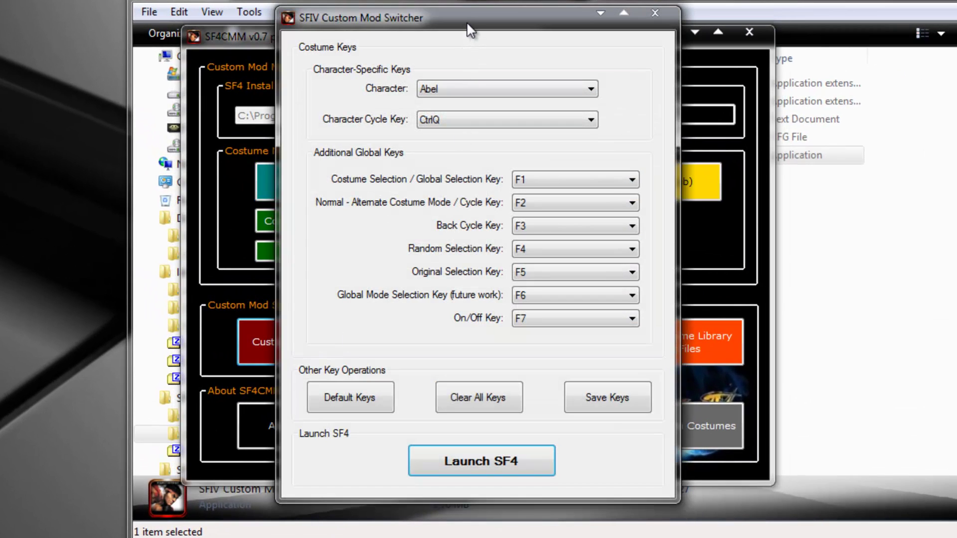
pyautogui.moveTo(467, 22)
pyautogui.mouseDown()
pyautogui.moveTo(528, 38)
pyautogui.moveTo(478, 23)
pyautogui.mouseUp()
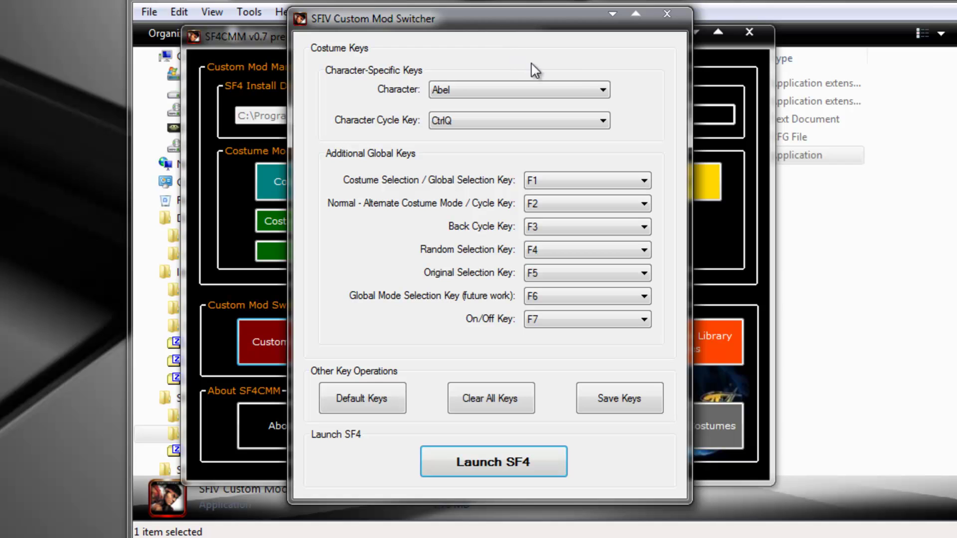
pyautogui.click(573, 84)
pyautogui.click(573, 83)
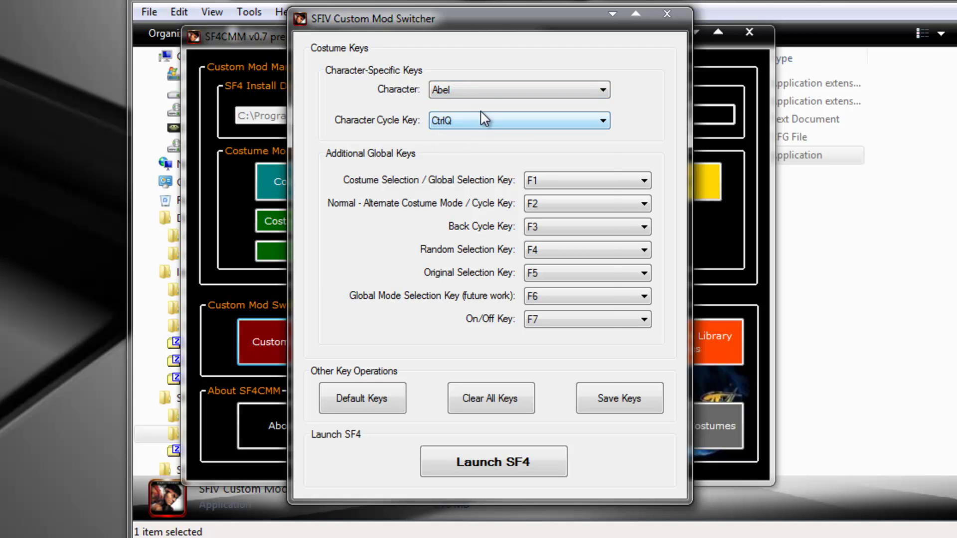
# Select Chun-Li, then Ryu, to show Ryu's Character Cycle Key CtrlI
pyautogui.click(482, 91)
pyautogui.click(488, 161)
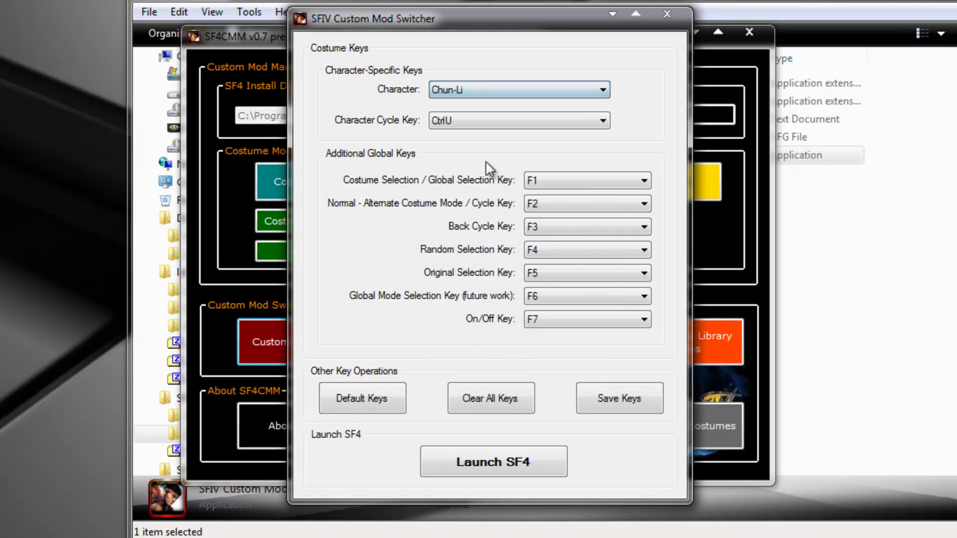
pyautogui.click(471, 91)
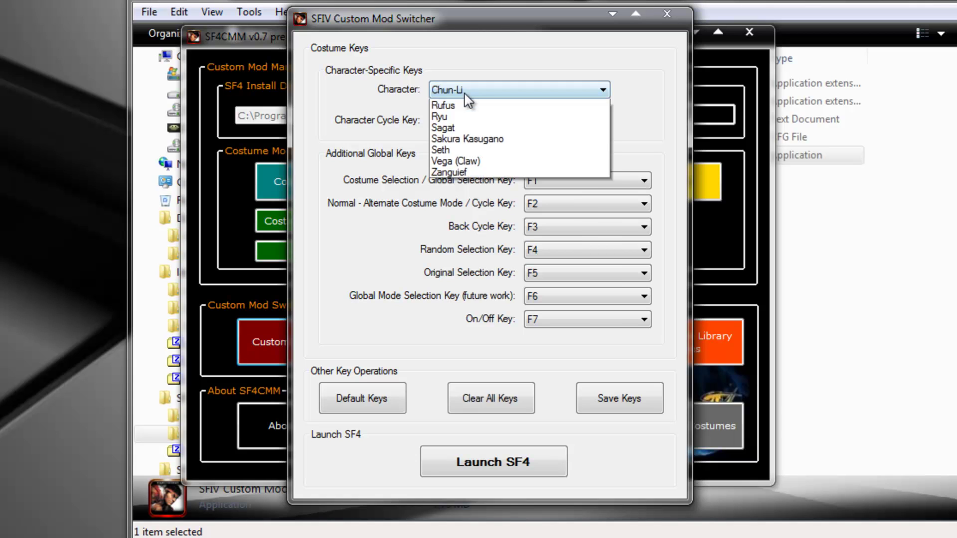
pyautogui.click(491, 318)
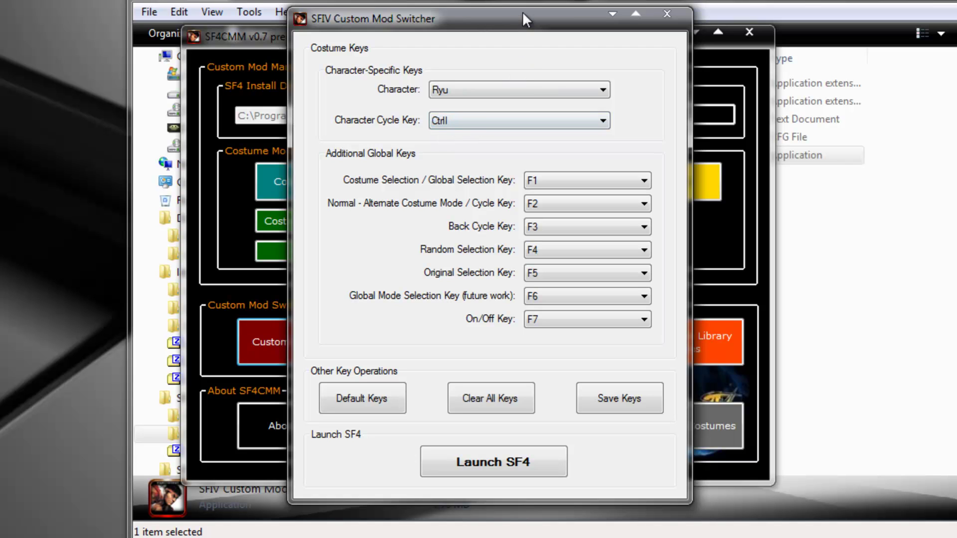
# Close the switcher and load Chun-Li's colours in Color File Manager, moved aside
pyautogui.moveTo(522, 15); pyautogui.dragTo(130, 23)
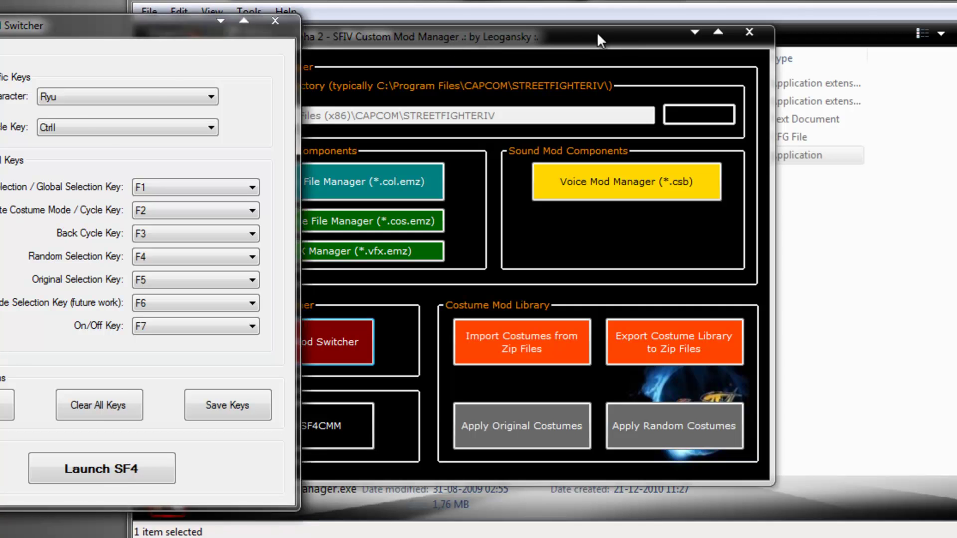
pyautogui.click(275, 20)
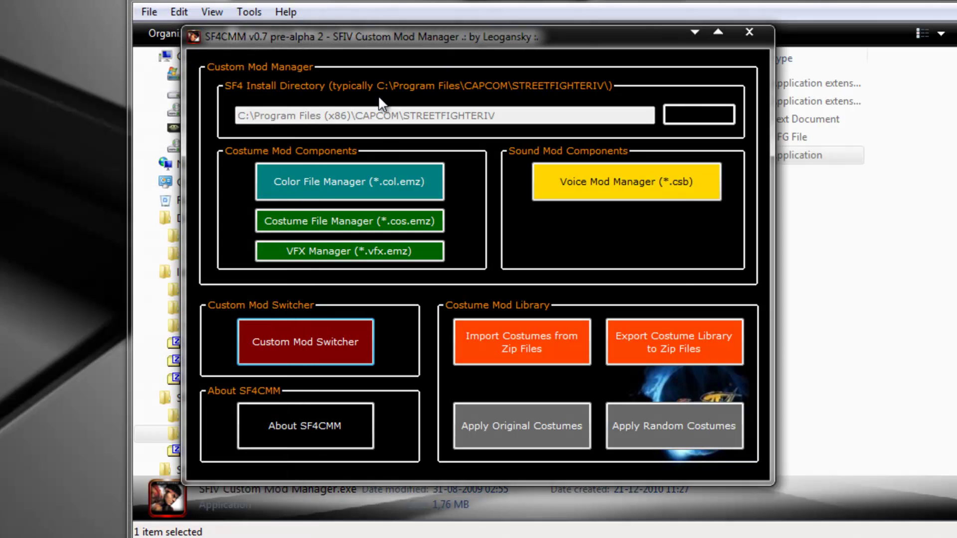
pyautogui.click(385, 181)
pyautogui.click(427, 229)
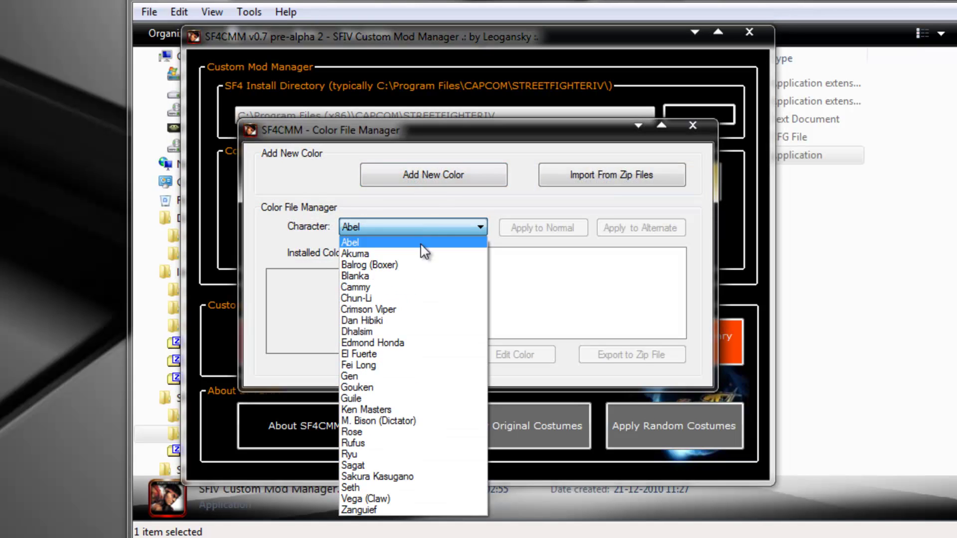
pyautogui.click(374, 309)
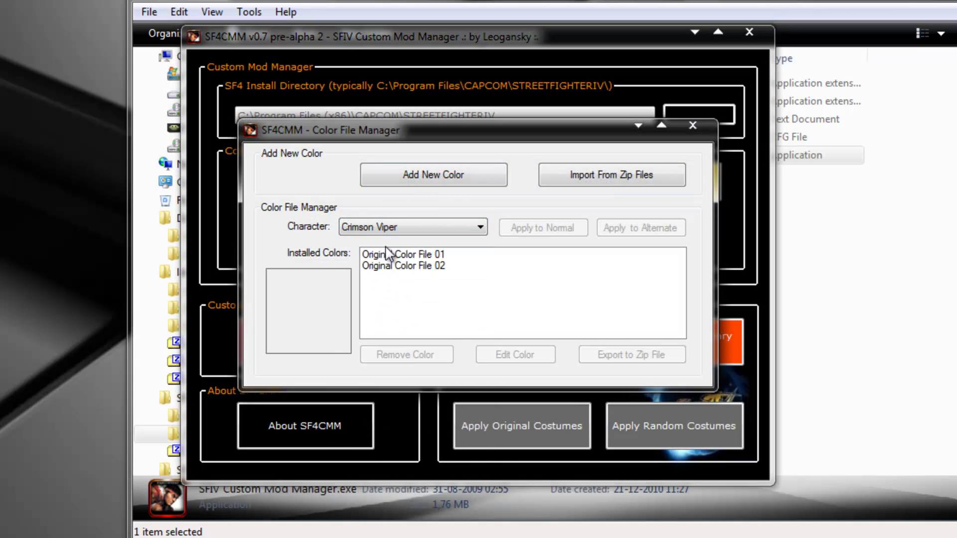
pyautogui.click(379, 228)
pyautogui.click(383, 299)
pyautogui.moveTo(541, 130); pyautogui.dragTo(947, 105)
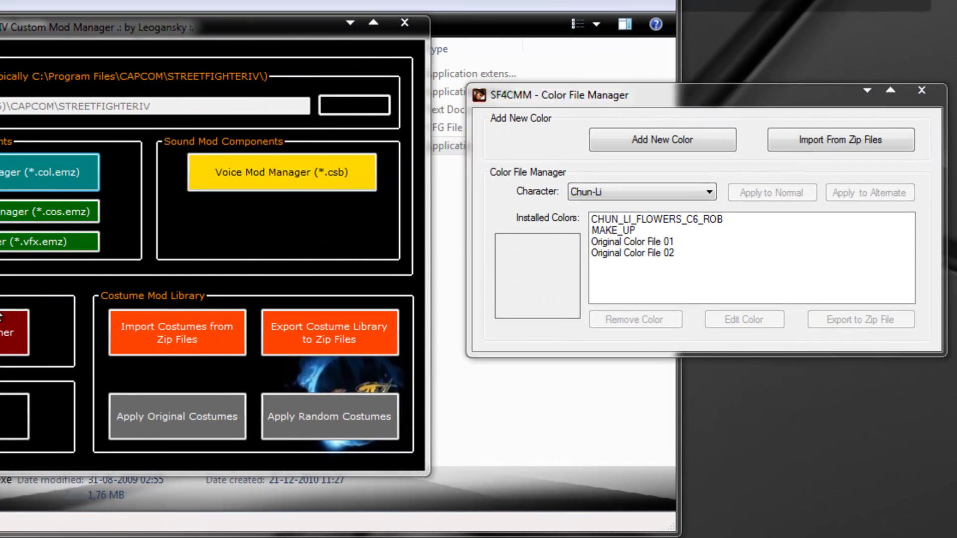
# Compare Chun-Li's FLOWERS_C6_ROB, MAKE_UP, Original Color File 01 and 02 colours
pyautogui.click(650, 224)
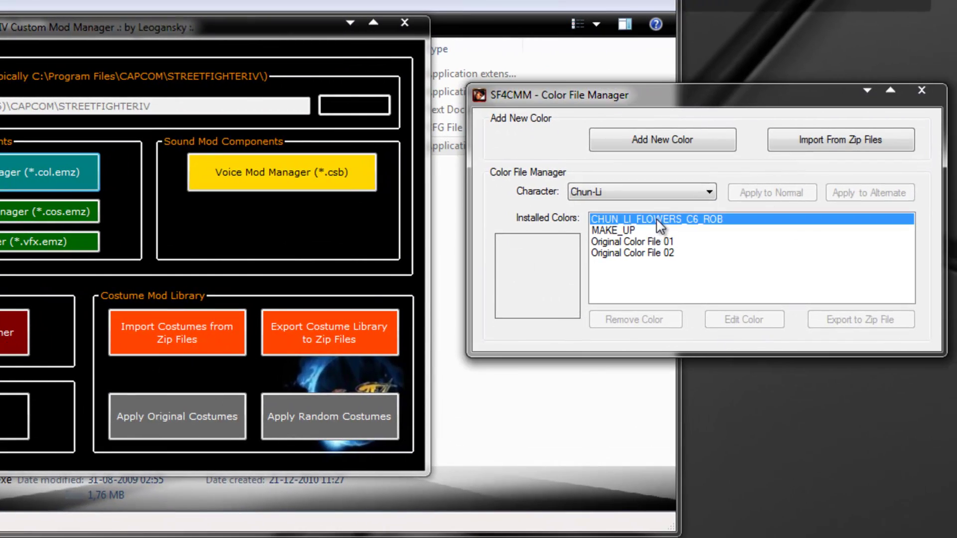
pyautogui.click(638, 230)
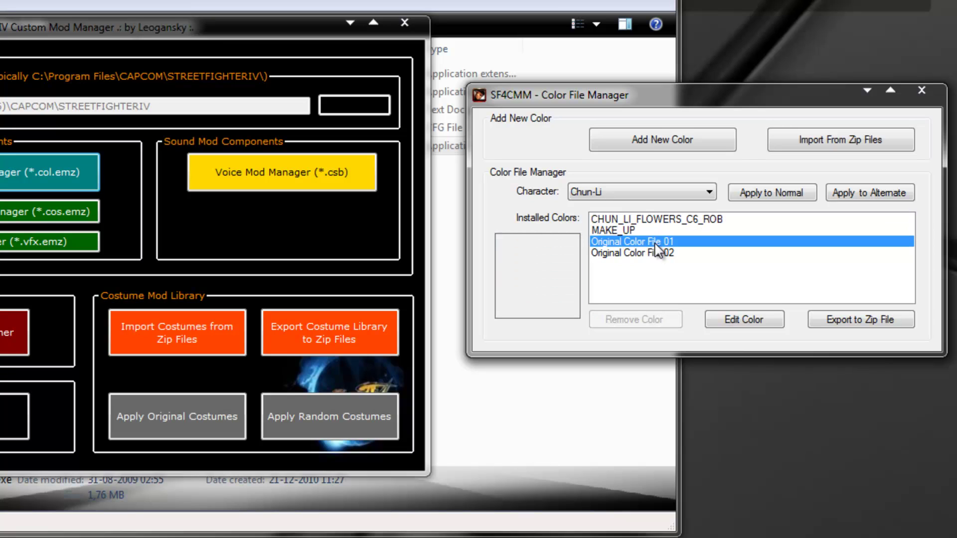
pyautogui.click(662, 254)
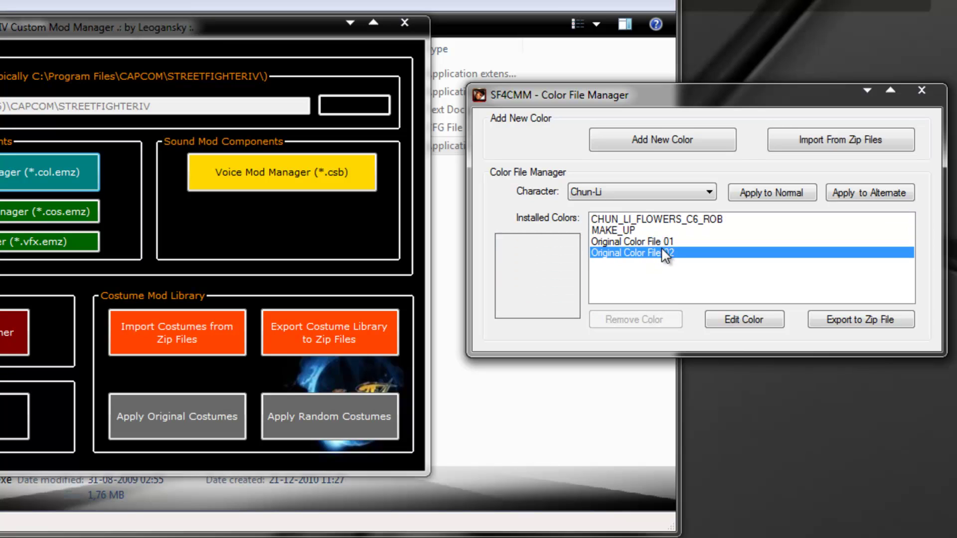
pyautogui.click(663, 242)
pyautogui.click(663, 254)
pyautogui.click(656, 219)
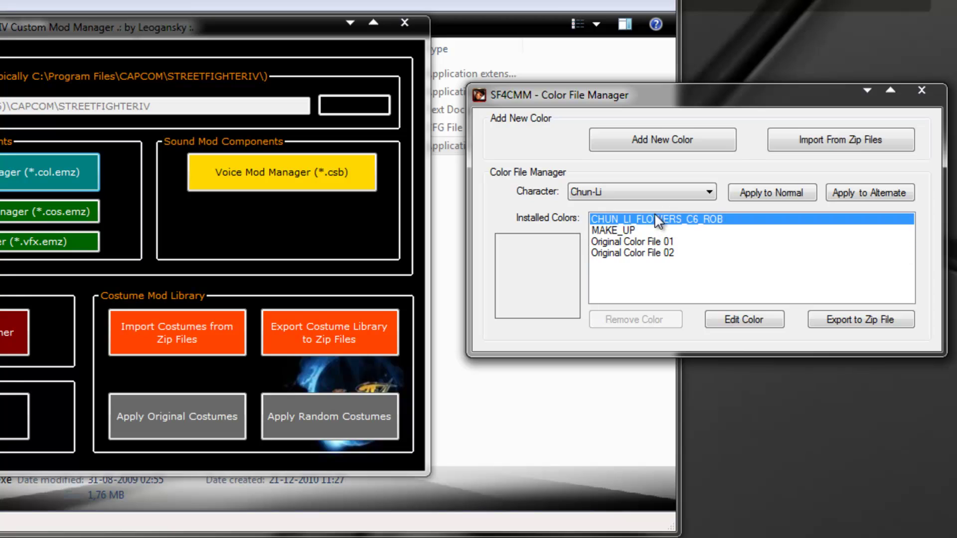
pyautogui.click(651, 231)
pyautogui.click(660, 253)
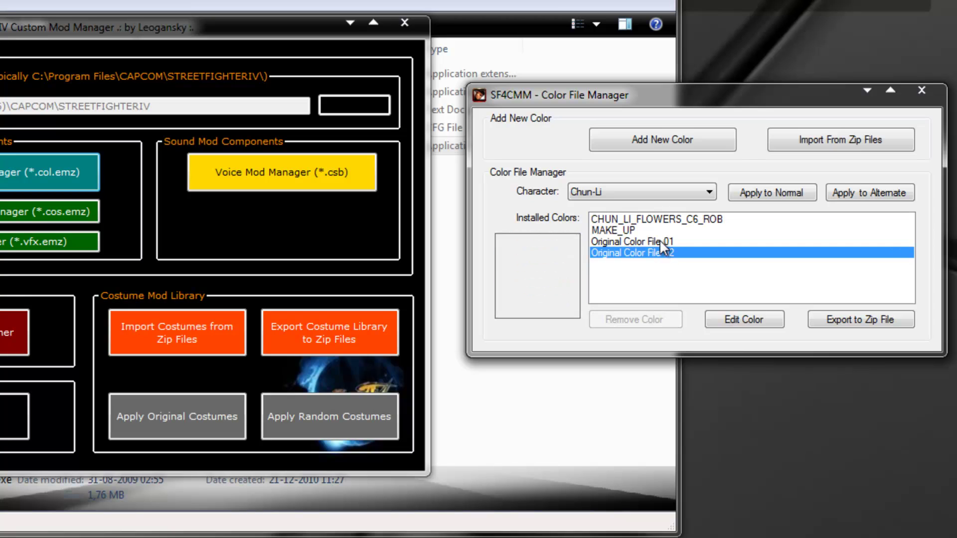
pyautogui.click(659, 242)
pyautogui.click(661, 253)
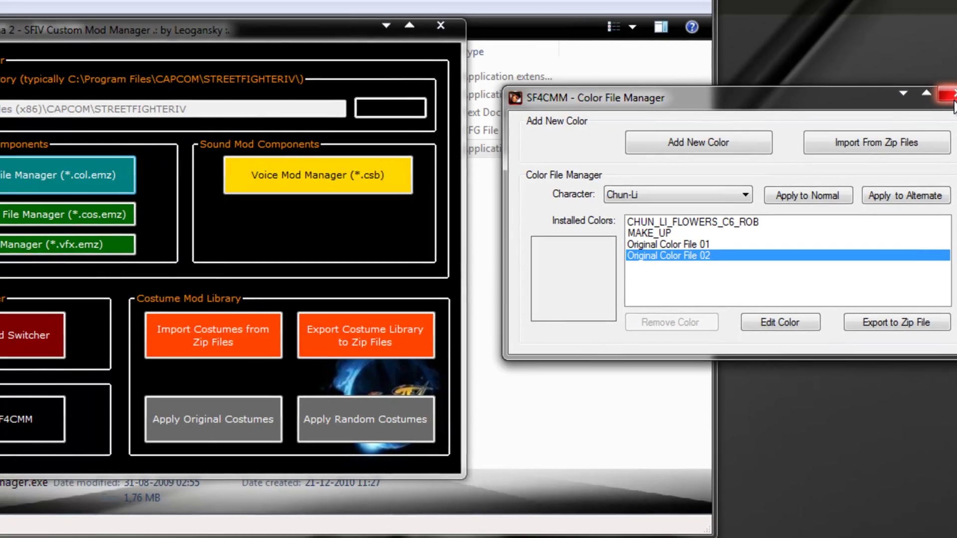
# Close Color File Manager, reopen the switcher, and select Chun-Li to show cycle key CtrlU
pyautogui.click(922, 90)
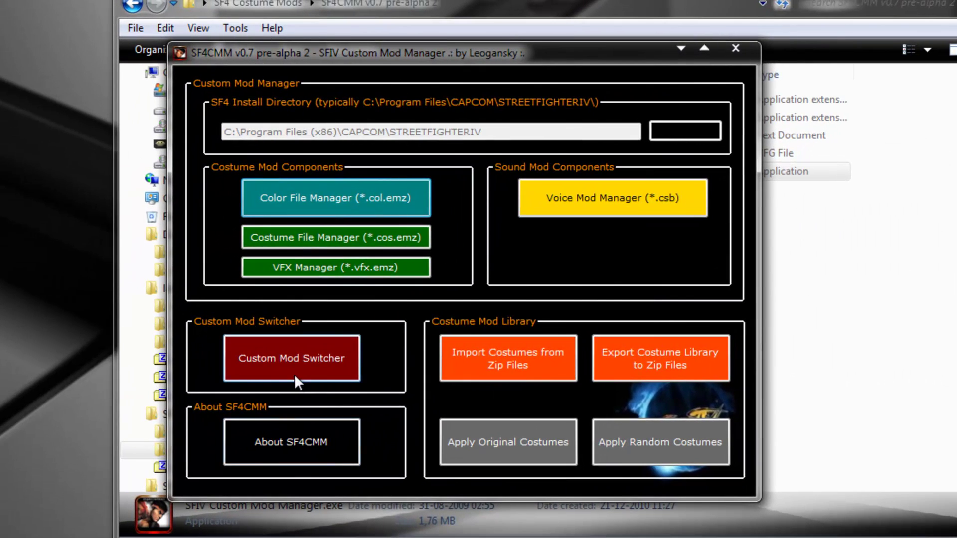
pyautogui.click(247, 370)
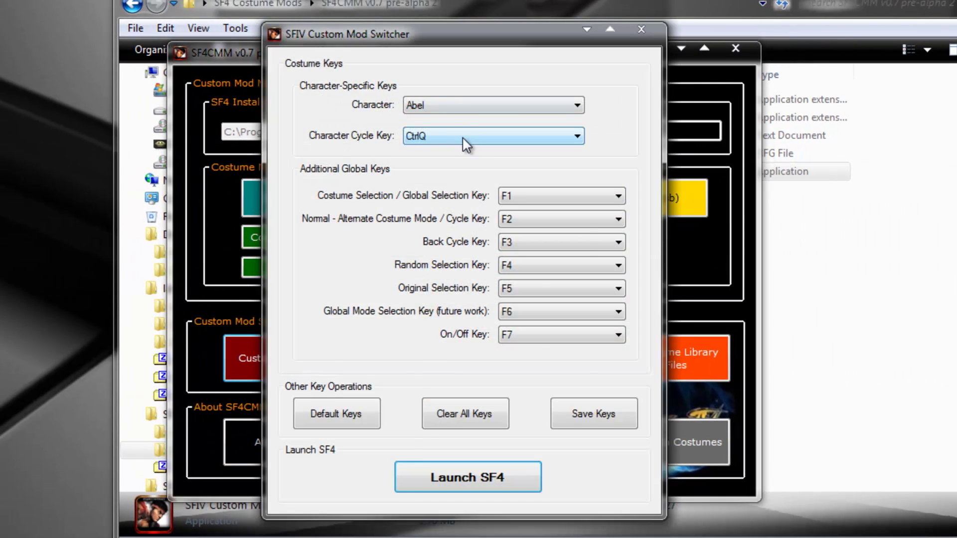
pyautogui.click(464, 140)
pyautogui.moveTo(571, 379)
pyautogui.mouseDown()
pyautogui.moveTo(577, 310)
pyautogui.moveTo(580, 367)
pyautogui.mouseUp()
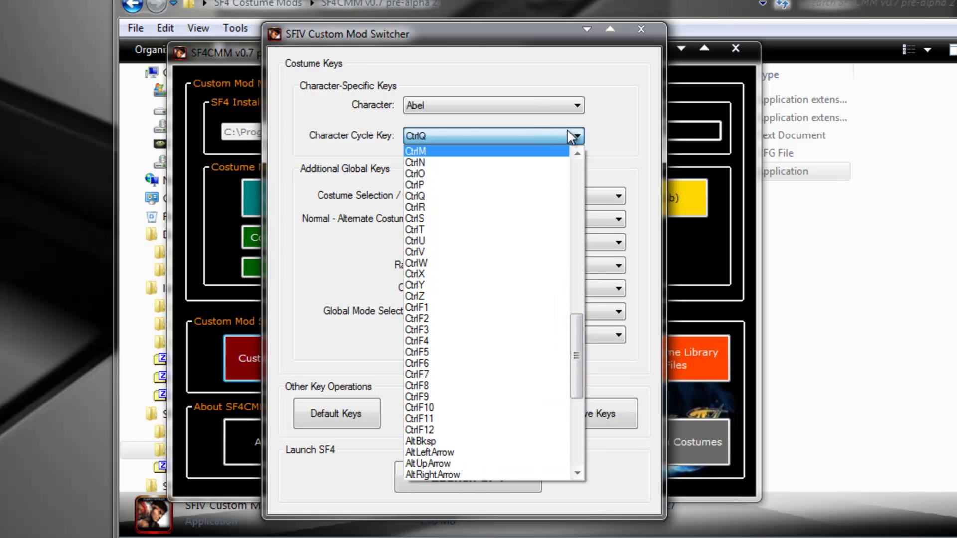
pyautogui.click(573, 104)
pyautogui.click(461, 178)
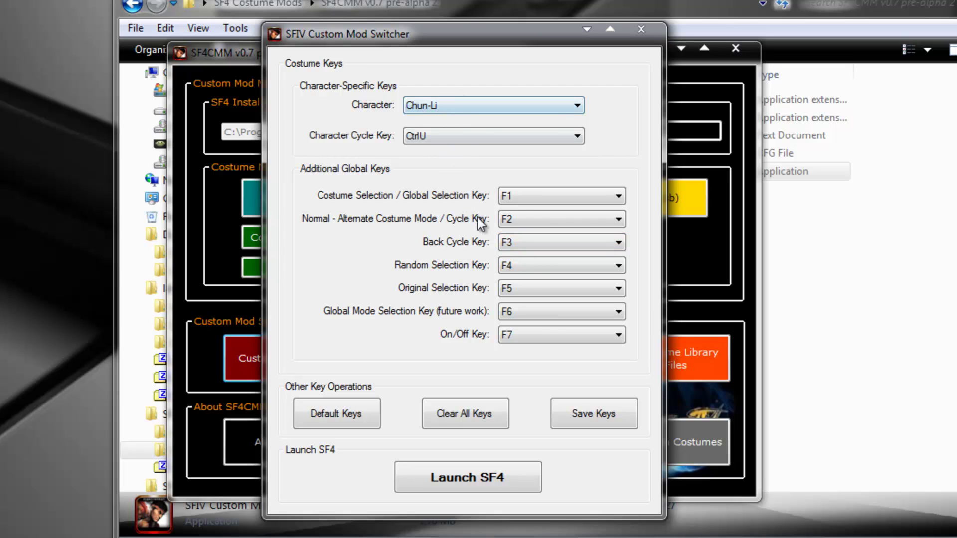
# Select Sagat in the switcher to show his Character Cycle Key Ctrl2
pyautogui.click(442, 107)
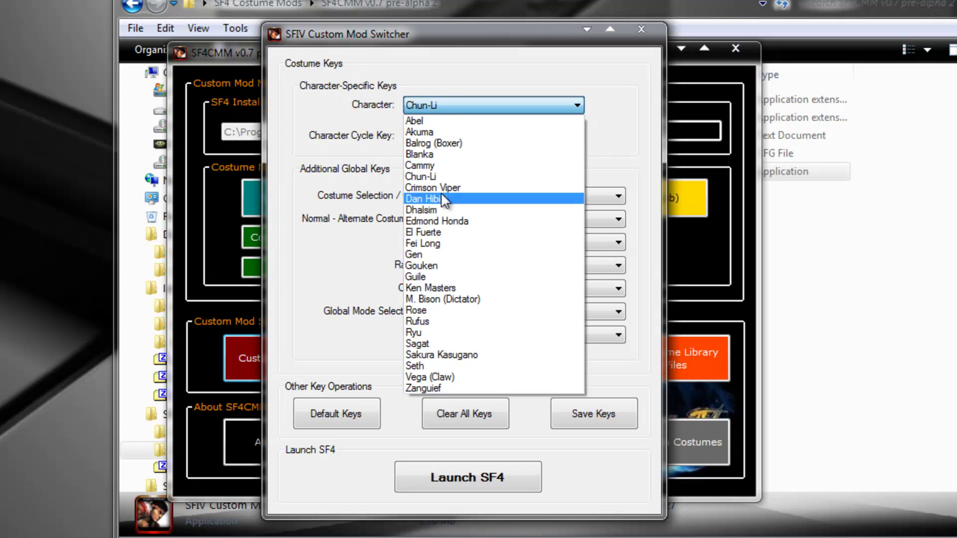
pyautogui.click(446, 344)
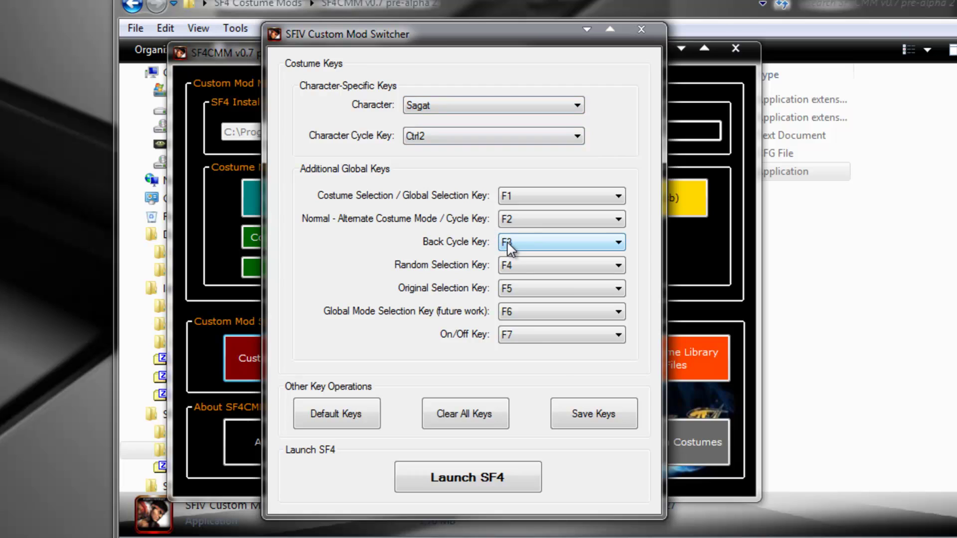
pyautogui.click(430, 137)
pyautogui.click(437, 104)
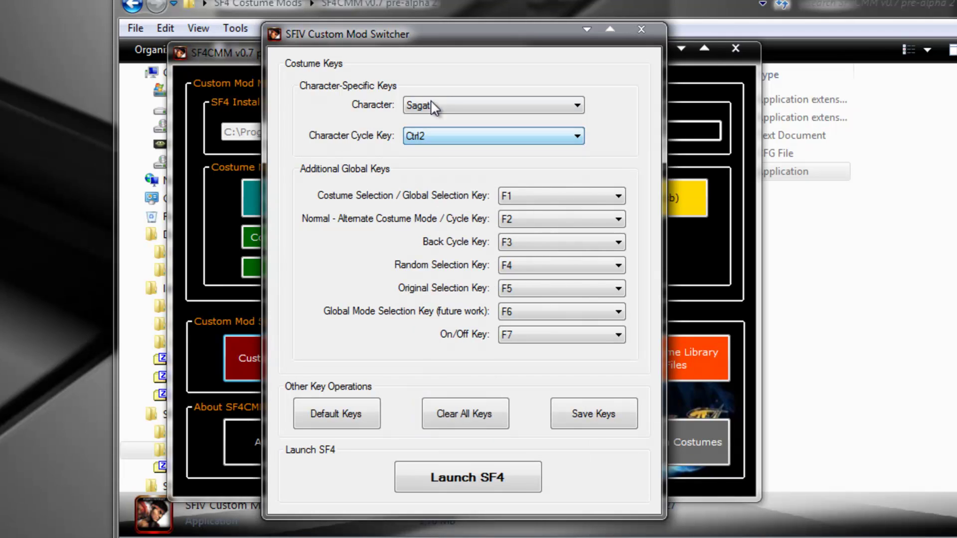
pyautogui.click(432, 101)
# Switch the switcher back to Chun-Li and keep F1 as the Costume Selection Key
pyautogui.click(439, 177)
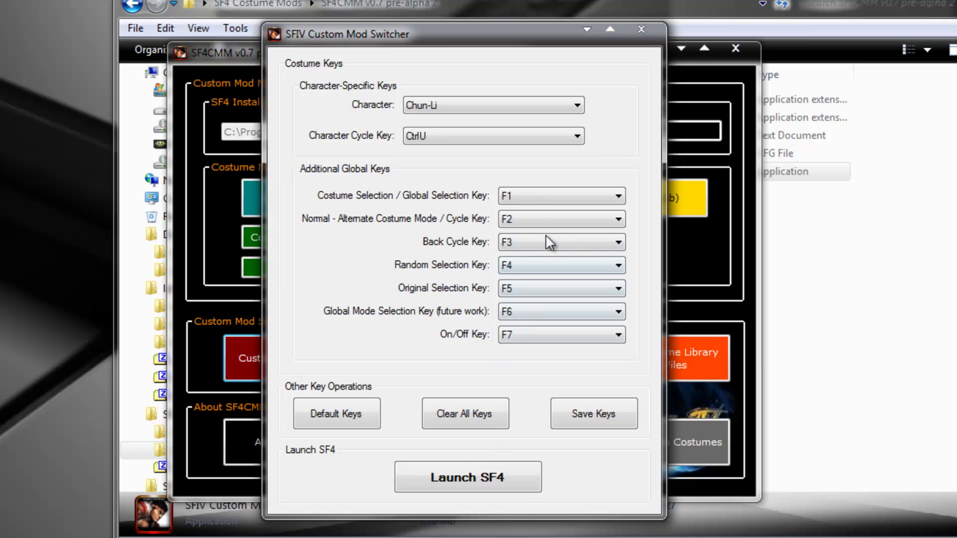
pyautogui.click(524, 196)
pyautogui.click(561, 209)
# Set the switcher character to Ryu and start the Street Fighter IV Launcher
pyautogui.click(468, 105)
pyautogui.click(454, 333)
pyautogui.click(523, 477)
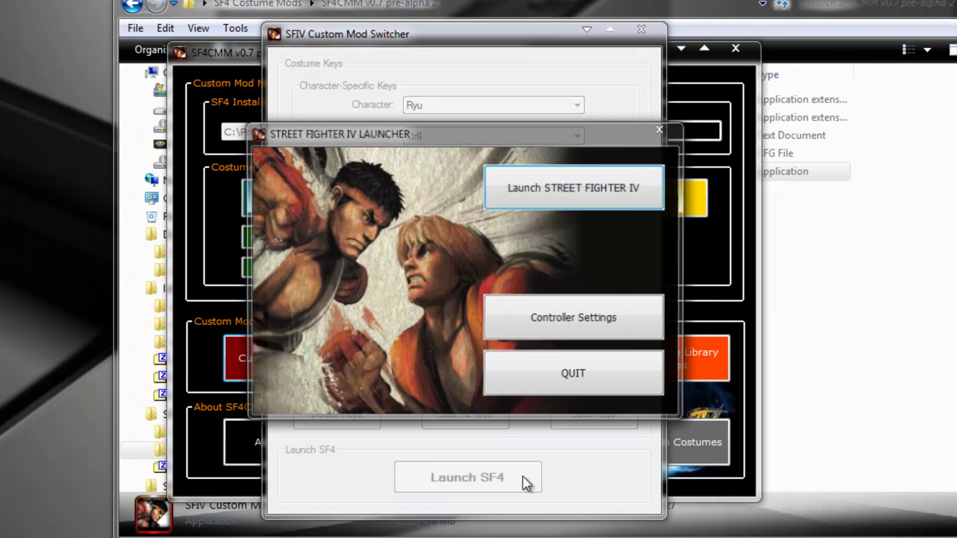
# Arrange the windows so the launcher sits centred beside the Mod Switcher
pyautogui.moveTo(544, 129); pyautogui.dragTo(956, 148)
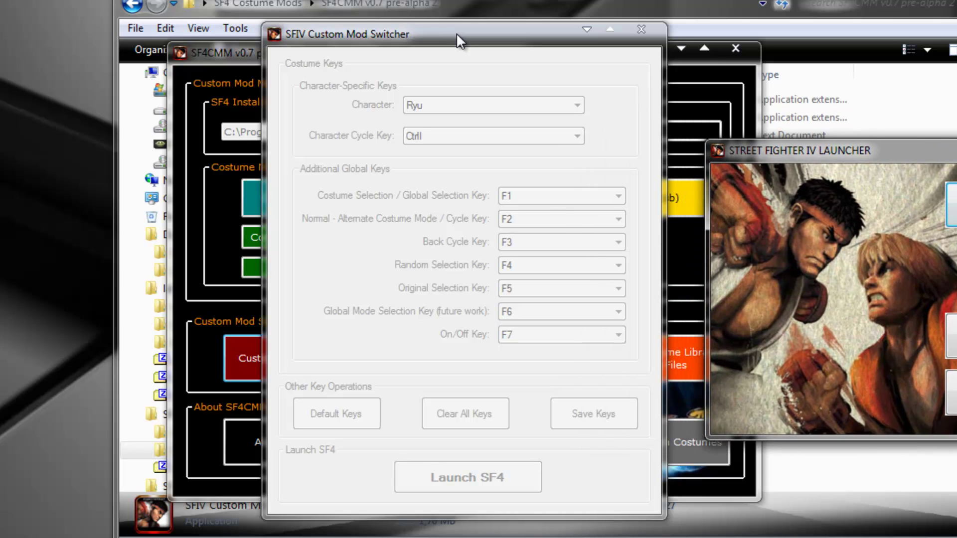
pyautogui.moveTo(457, 32); pyautogui.dragTo(399, 29)
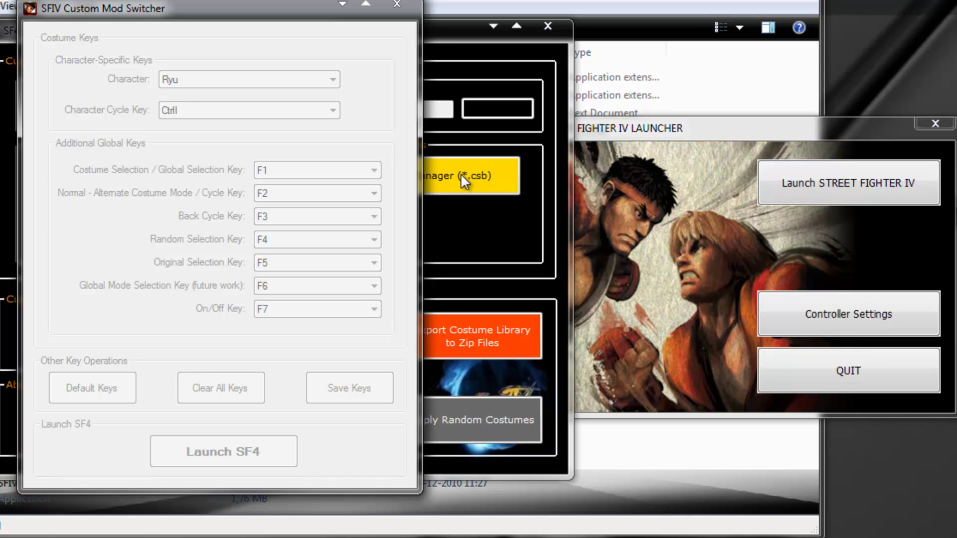
pyautogui.click(740, 141)
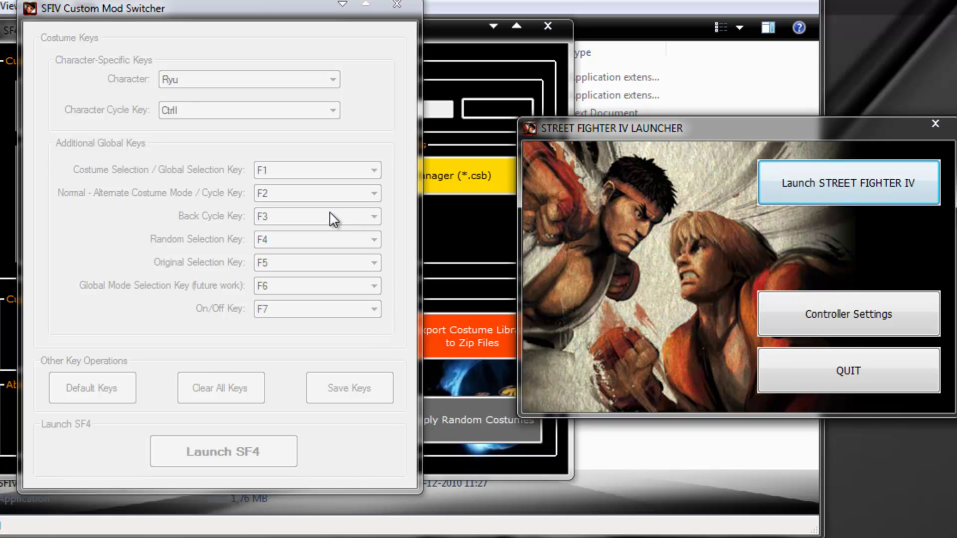
pyautogui.click(431, 40)
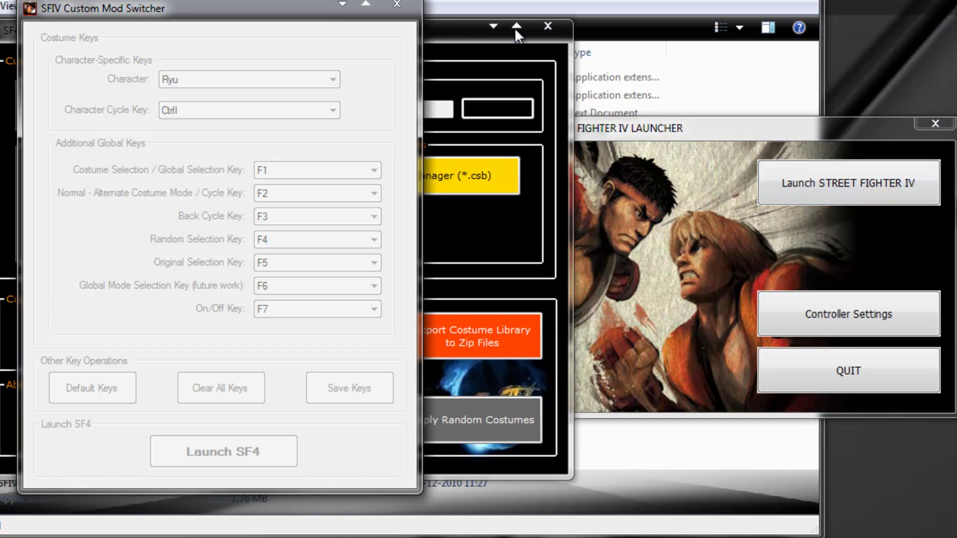
pyautogui.moveTo(257, 15); pyautogui.dragTo(0, 35)
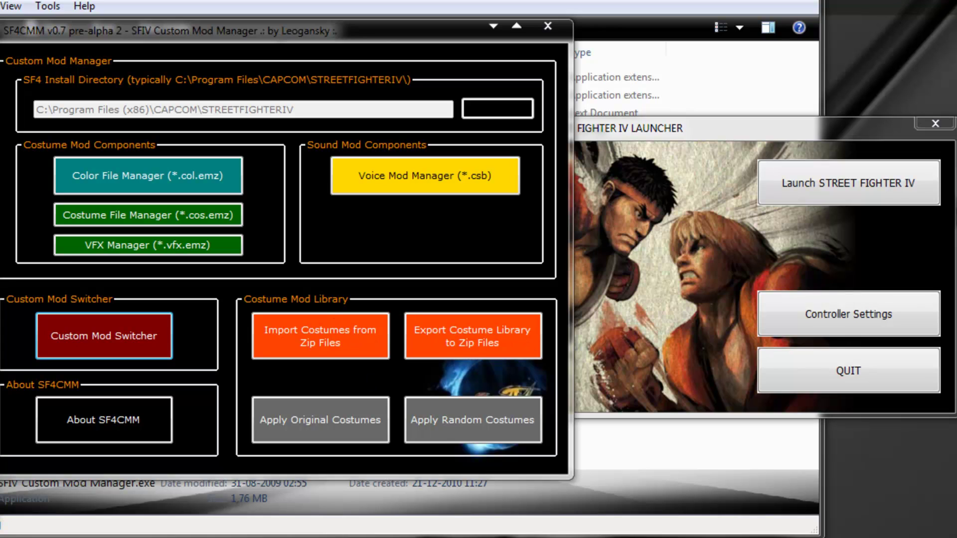
pyautogui.moveTo(0, 32); pyautogui.dragTo(239, 31)
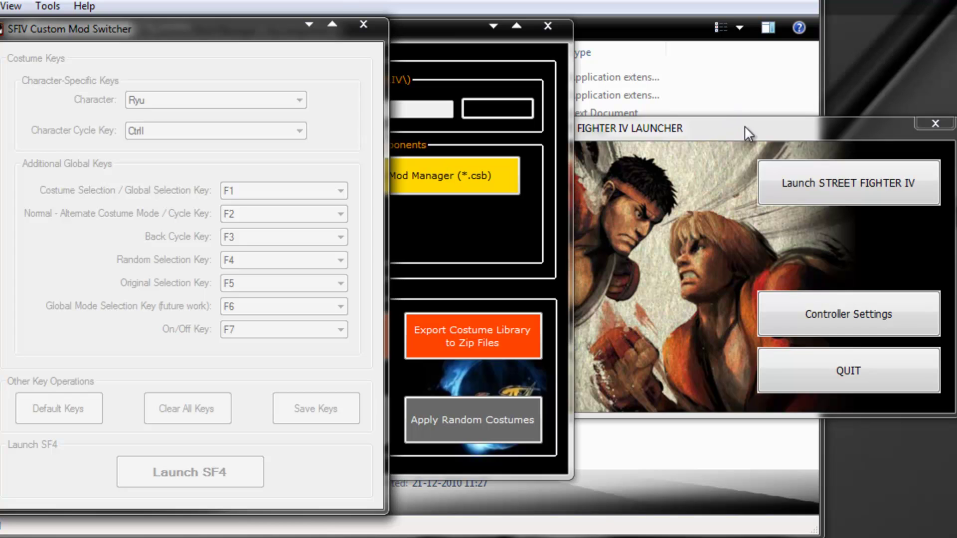
pyautogui.moveTo(744, 128); pyautogui.dragTo(689, 128)
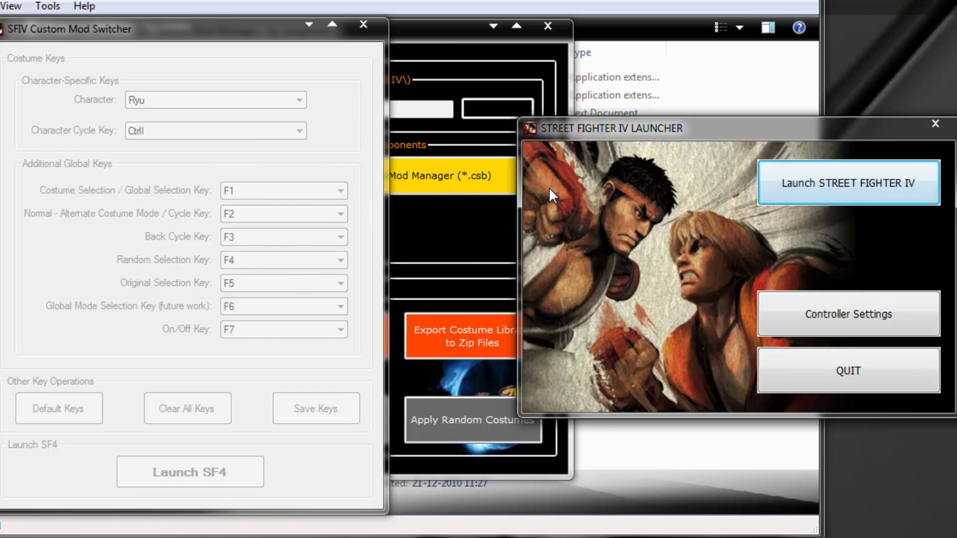
pyautogui.moveTo(731, 132); pyautogui.dragTo(409, 142)
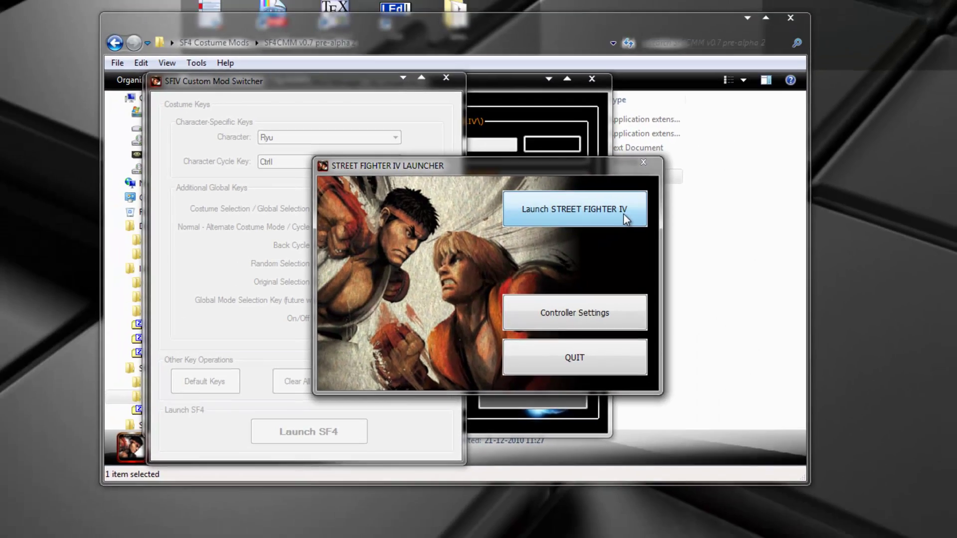
# Launch Street Fighter IV and position its window alongside the Mod Switcher
pyautogui.click(624, 215)
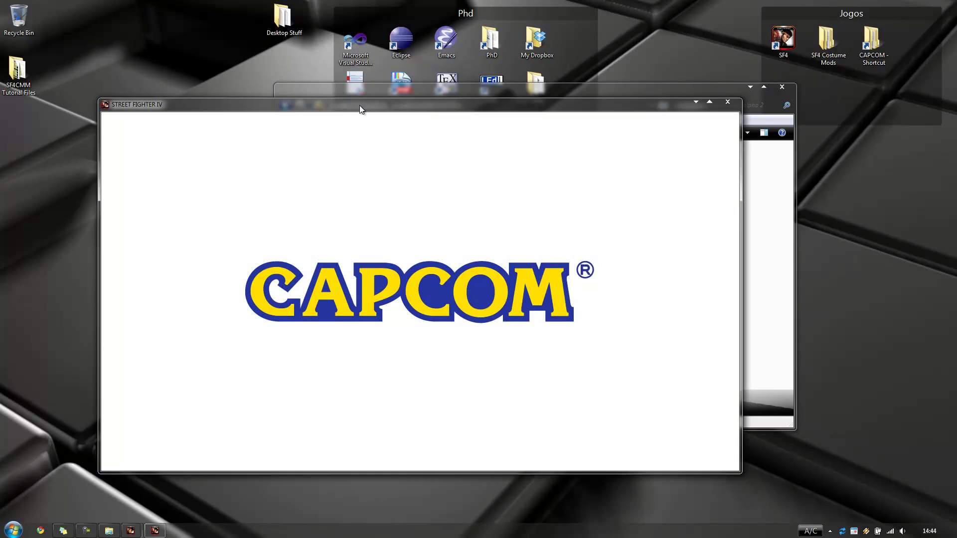
pyautogui.moveTo(367, 108); pyautogui.dragTo(473, 85)
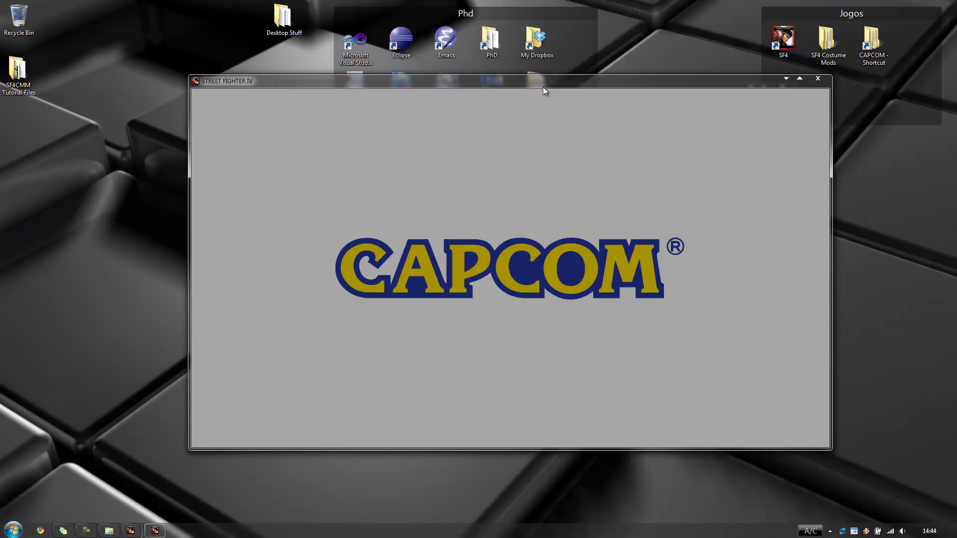
pyautogui.moveTo(543, 87); pyautogui.dragTo(660, 322)
pyautogui.moveTo(399, 144); pyautogui.dragTo(195, 65)
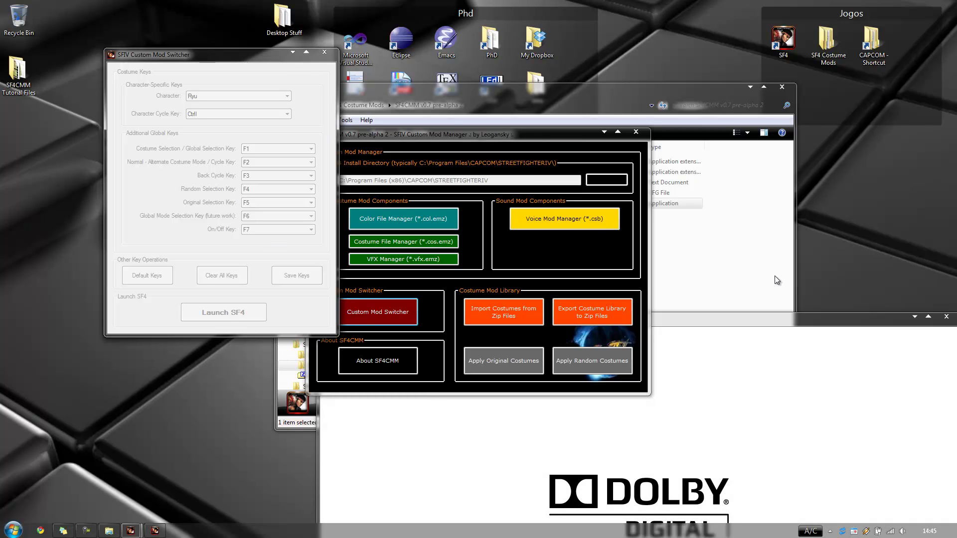
pyautogui.moveTo(824, 324); pyautogui.dragTo(663, 81)
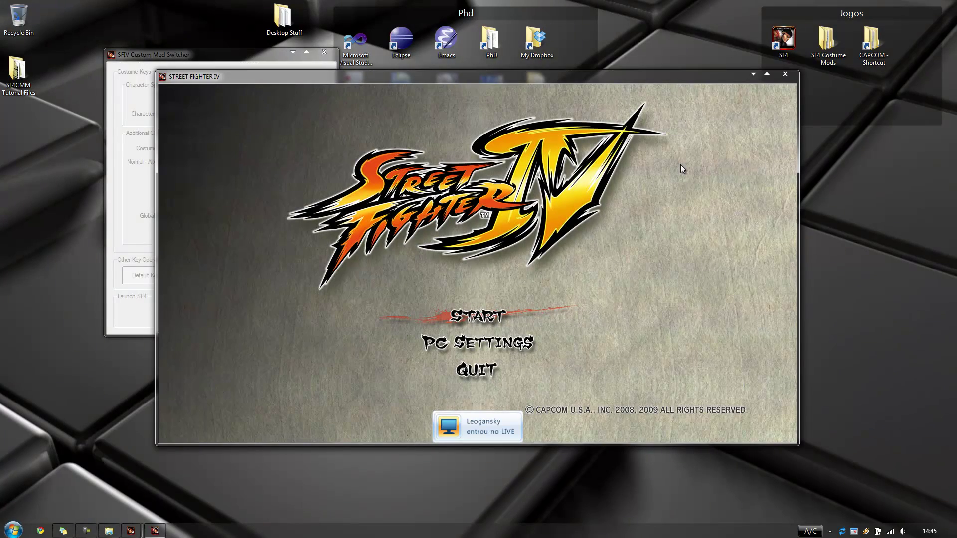
# Enter Training Mode, picking Ryu for player one and Chun-Li as the opponent
pyautogui.press('Return')
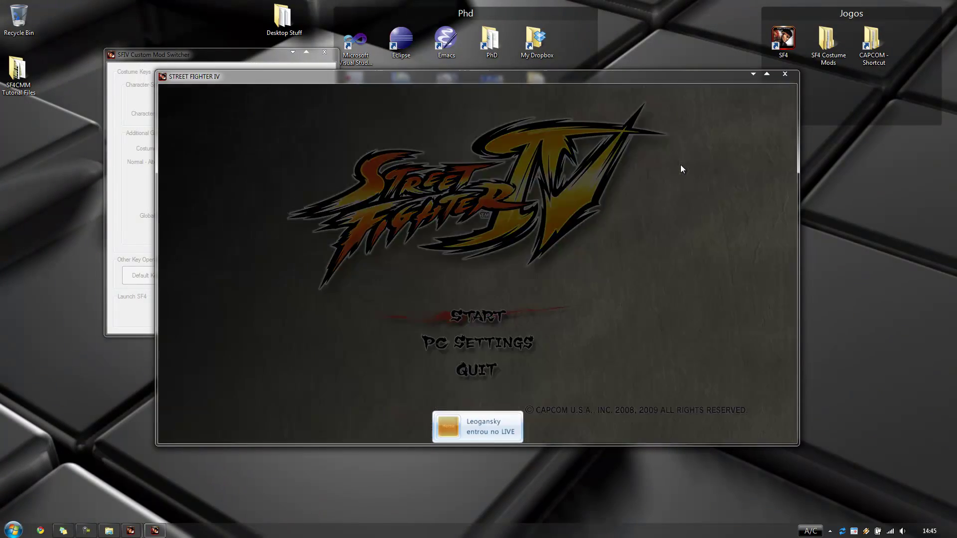
pyautogui.press('Down')
pyautogui.press('Down')
pyautogui.press('Down')
pyautogui.press('Down')
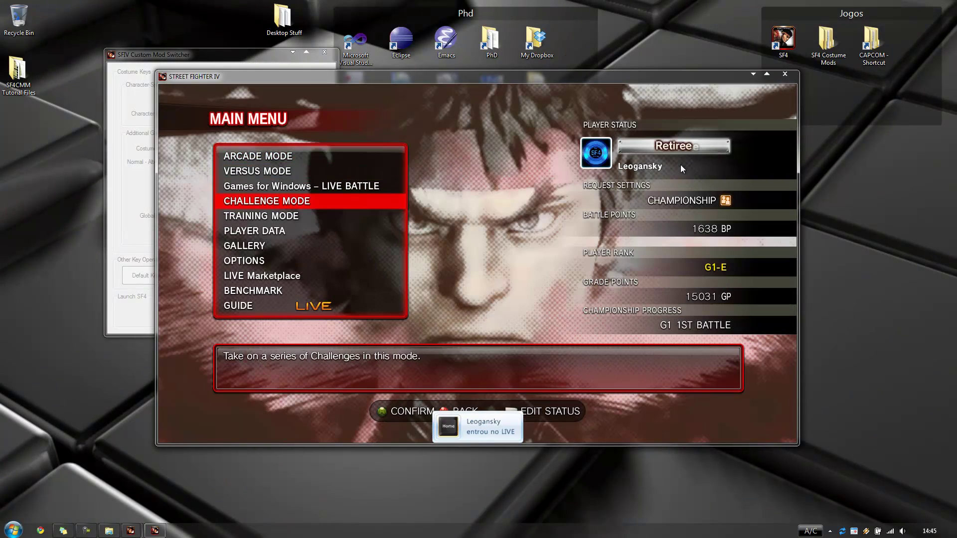
pyautogui.press('Return')
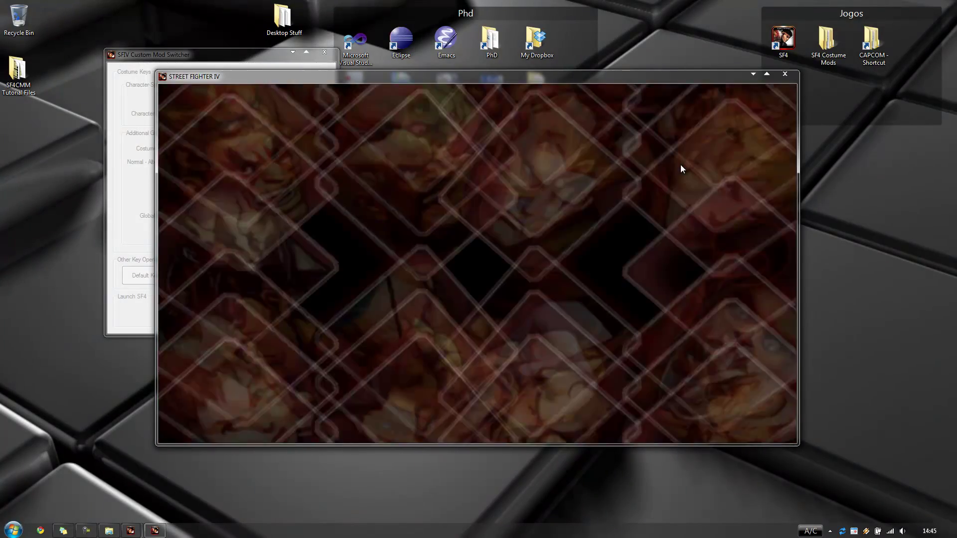
pyautogui.press('Up')
pyautogui.press('Up')
pyautogui.press('Right')
pyautogui.press('Right')
pyautogui.press('Right')
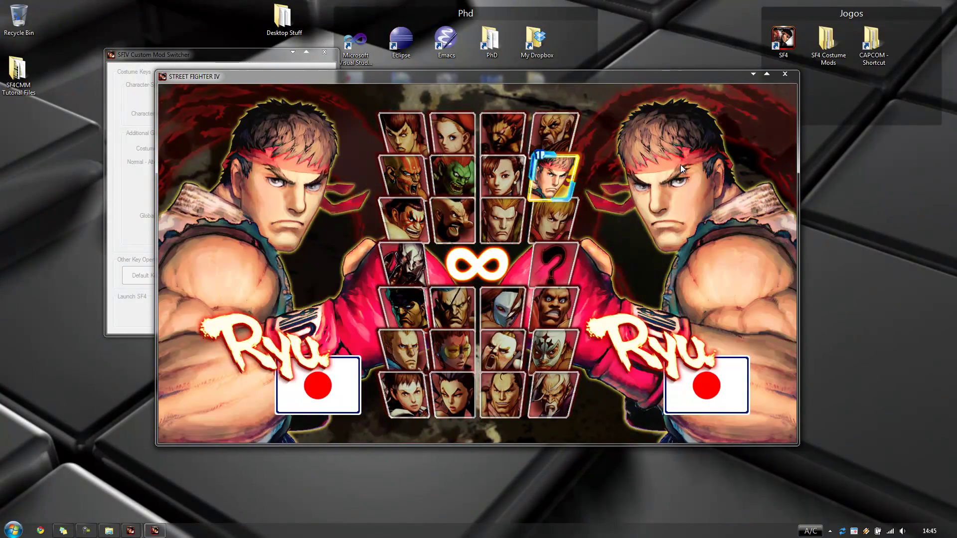
pyautogui.press('Return')
pyautogui.press('Return')
pyautogui.press('Return')
pyautogui.press('Left')
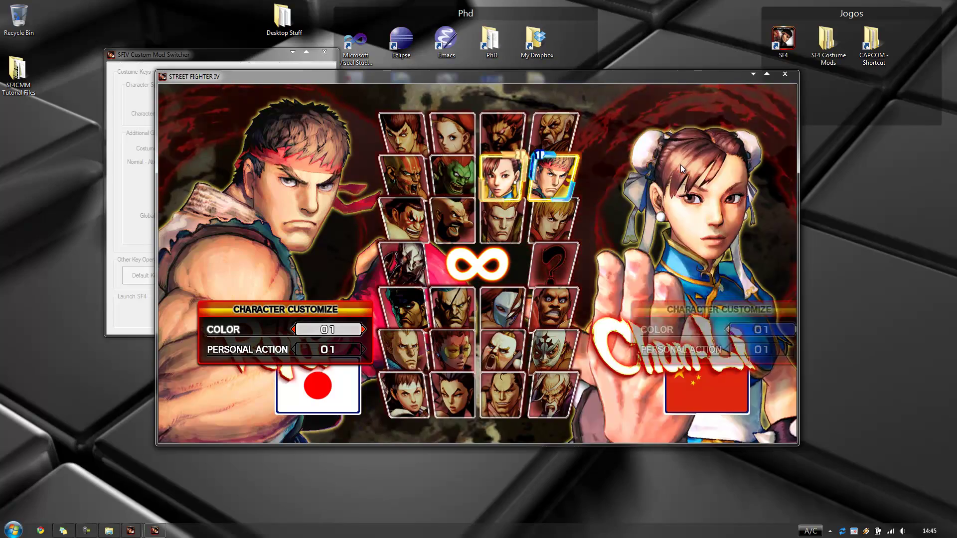
pyautogui.press('Return')
pyautogui.press('Return')
pyautogui.press('Return')
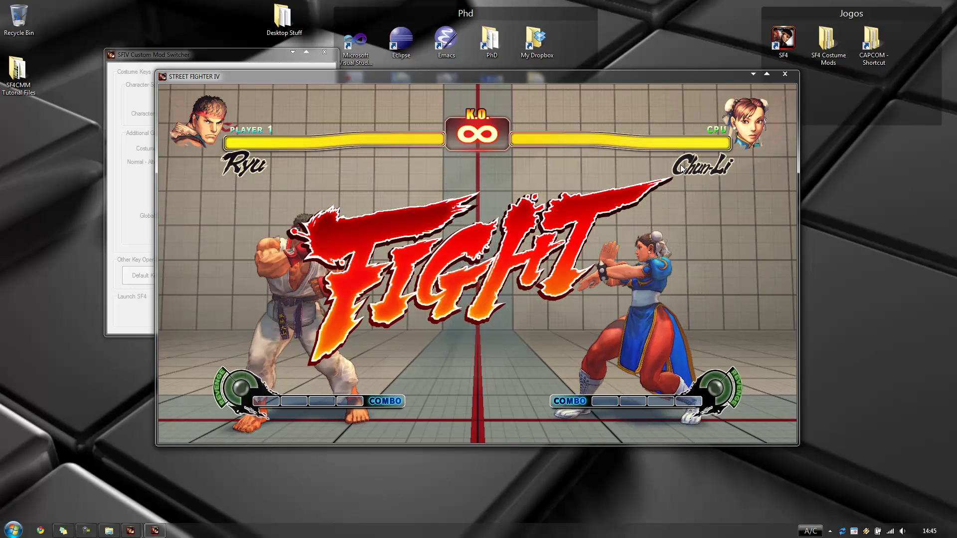
# Pause the training fight and drag the game window right to uncover the Mod Switcher
pyautogui.press('Escape')
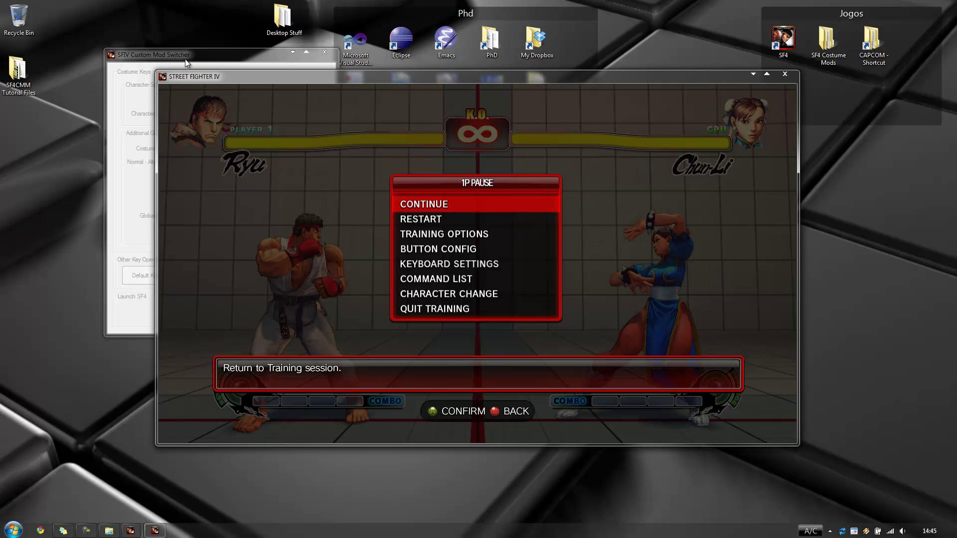
pyautogui.moveTo(264, 74); pyautogui.dragTo(384, 133)
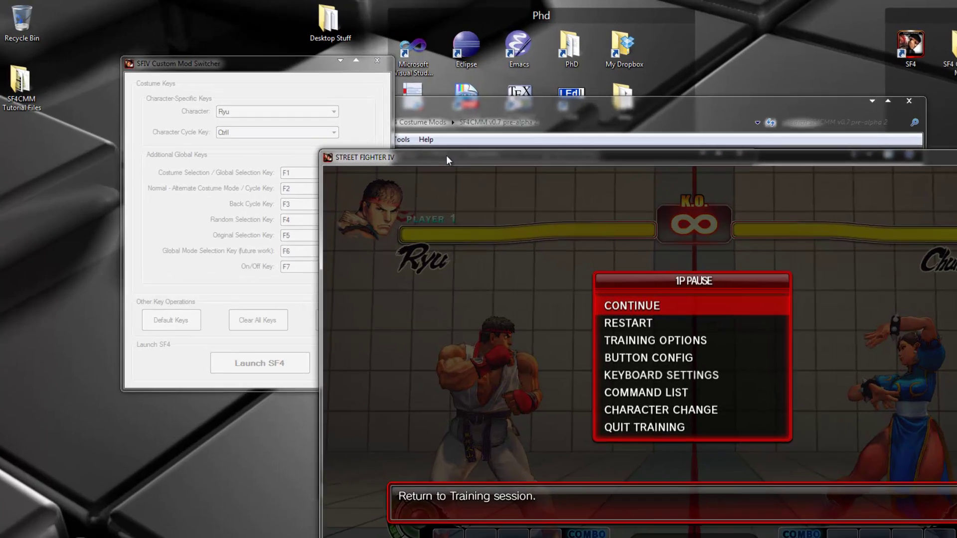
pyautogui.moveTo(384, 133); pyautogui.dragTo(391, 97)
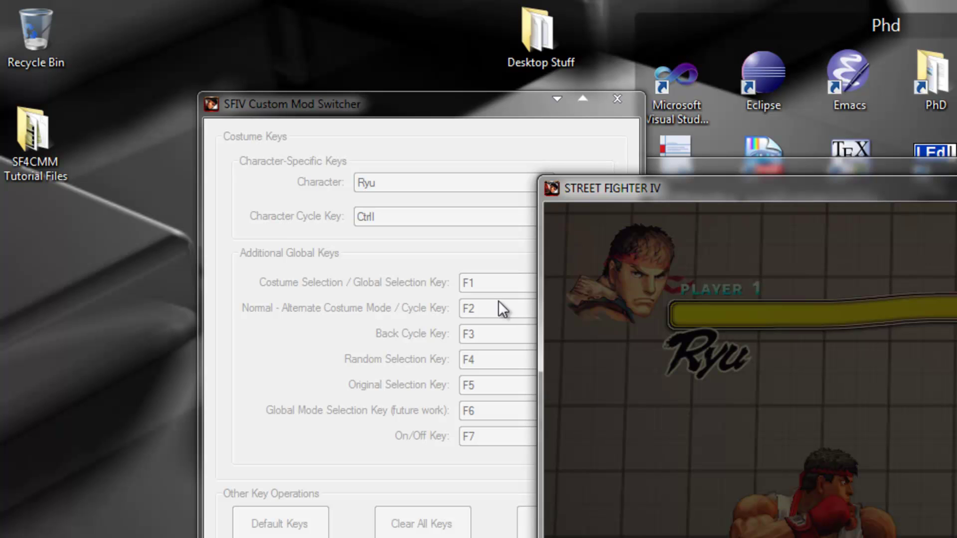
pyautogui.press('Escape')
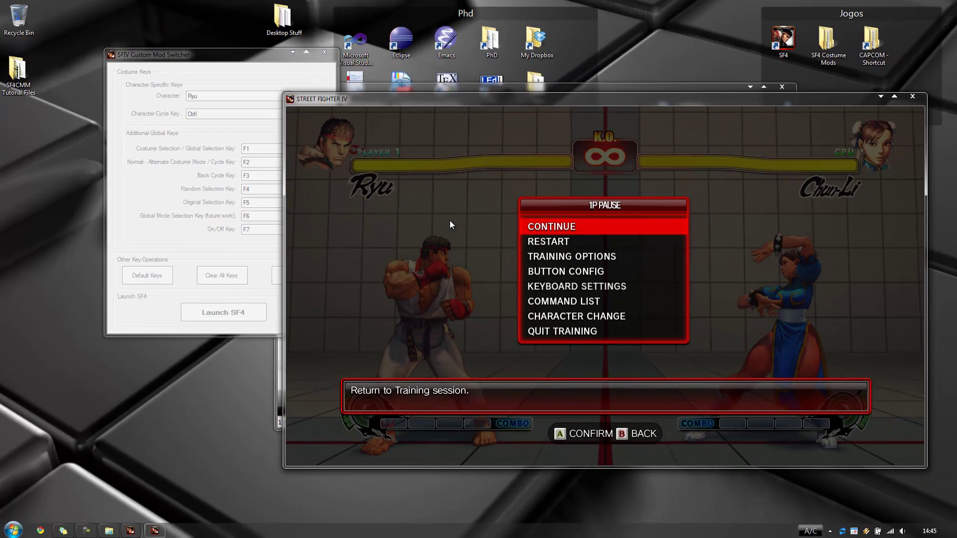
pyautogui.moveTo(552, 99)
pyautogui.mouseDown()
pyautogui.moveTo(477, 46)
pyautogui.moveTo(567, 105)
pyautogui.moveTo(557, 97)
pyautogui.mouseUp()
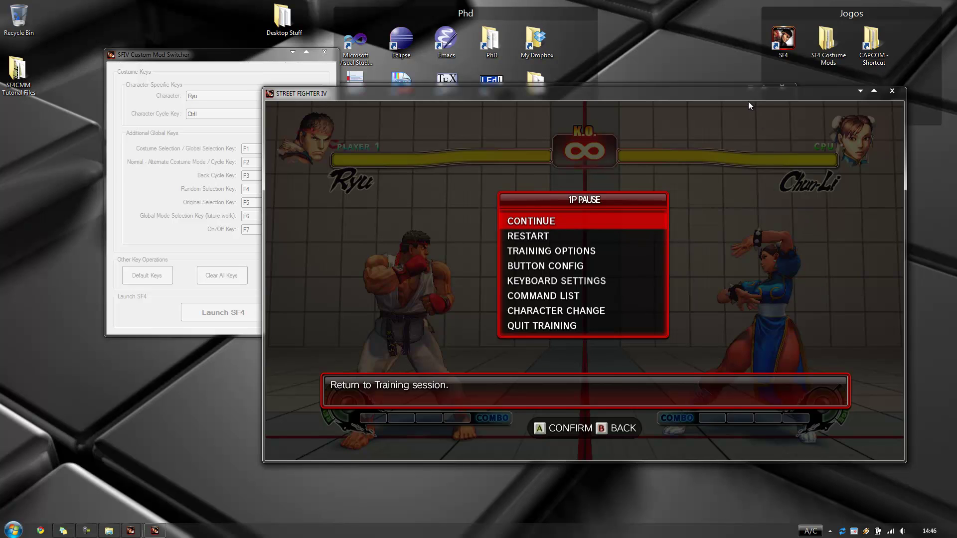
pyautogui.moveTo(743, 96); pyautogui.dragTo(706, 57)
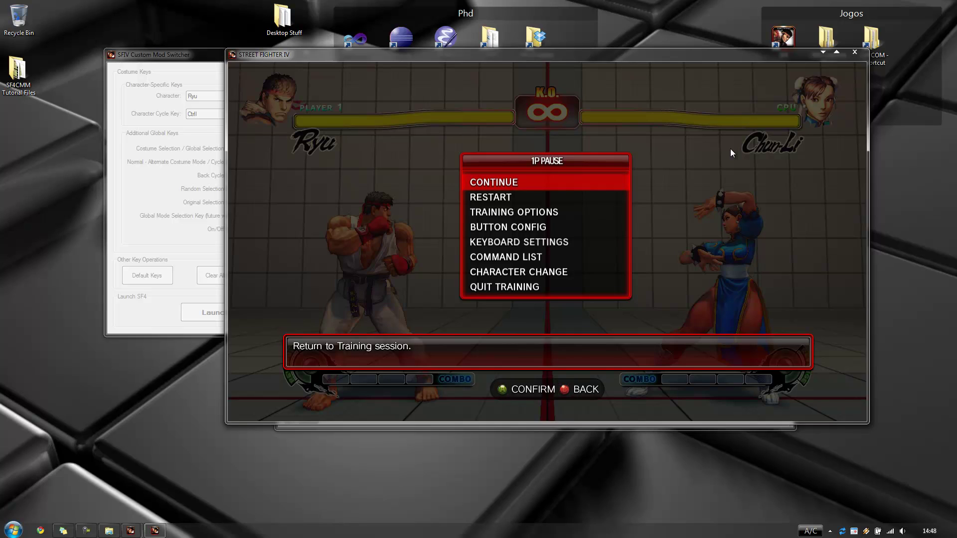
# Restart training via Character Change with Ryu in a black gi and Chun-Li in dark red
pyautogui.press('Up')
pyautogui.press('Up')
pyautogui.press('Return')
pyautogui.press('Up')
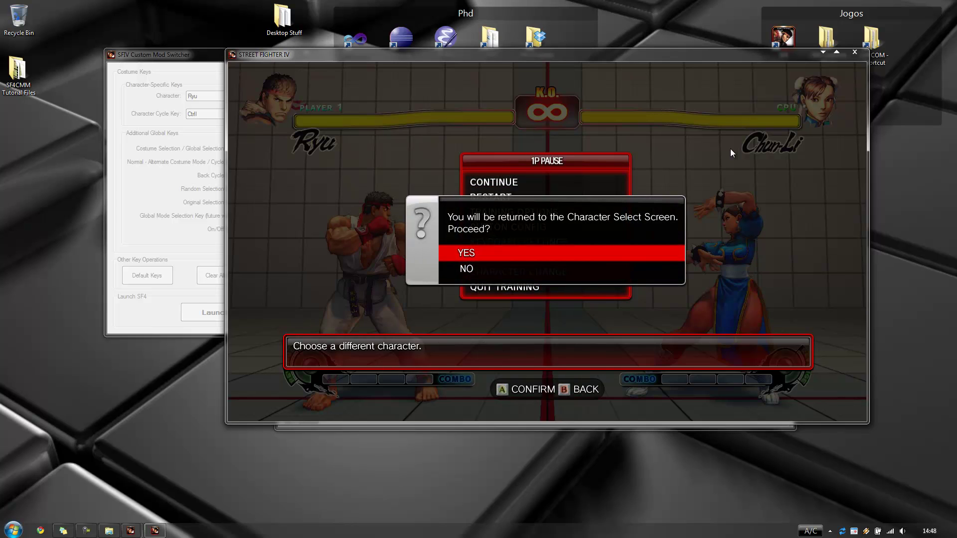
pyautogui.press('Return')
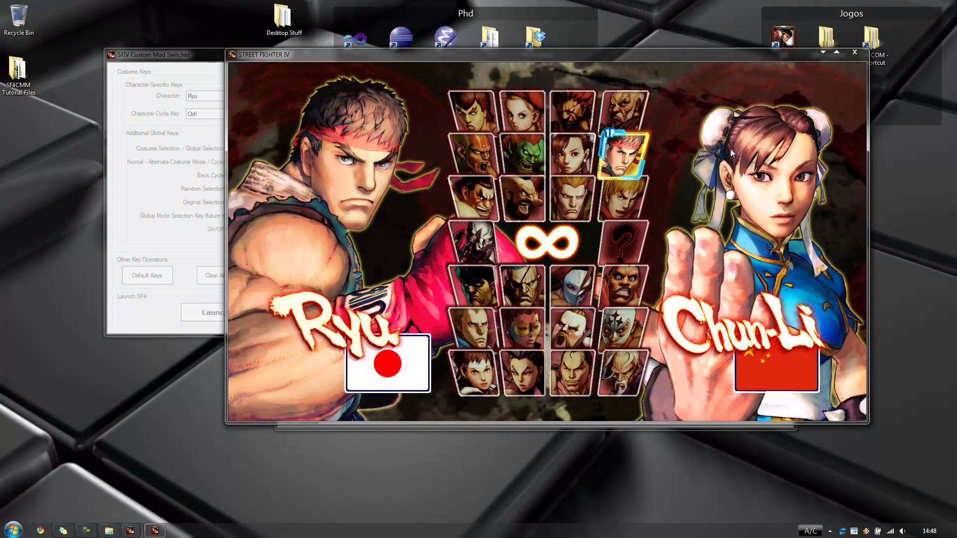
pyautogui.press('Return')
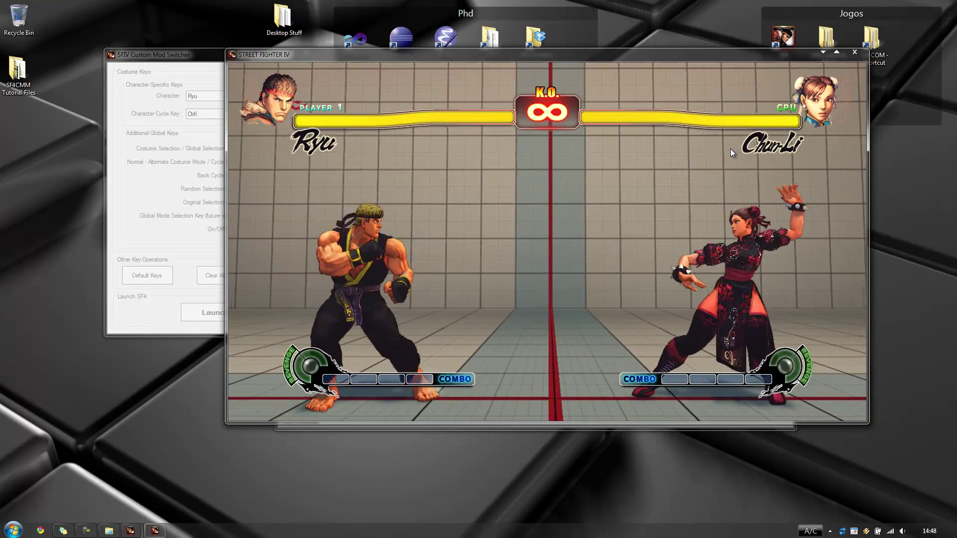
# Throw a Hadouken at Chun-Li in the new costumes, then pause the match
pyautogui.press('Down')
pyautogui.press('Right')
pyautogui.press('d')
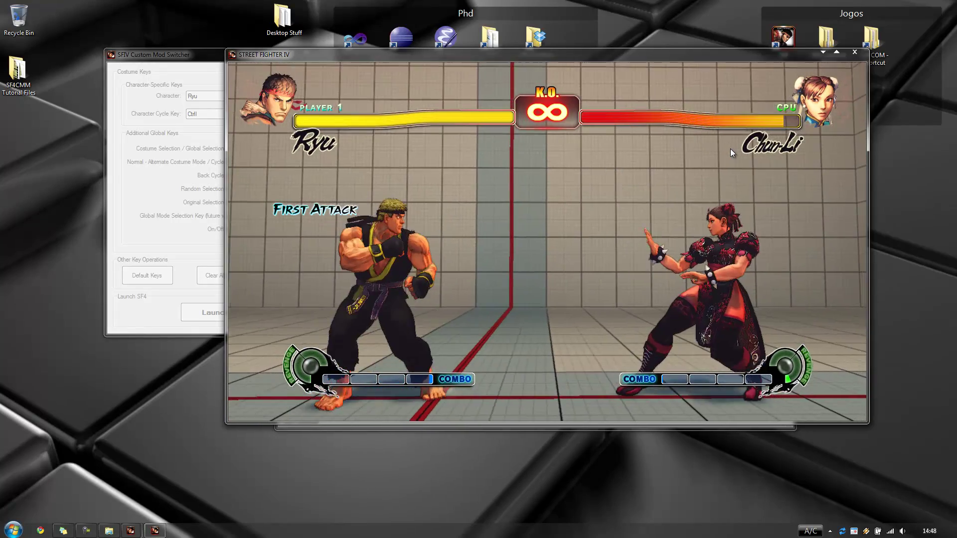
pyautogui.press('Escape')
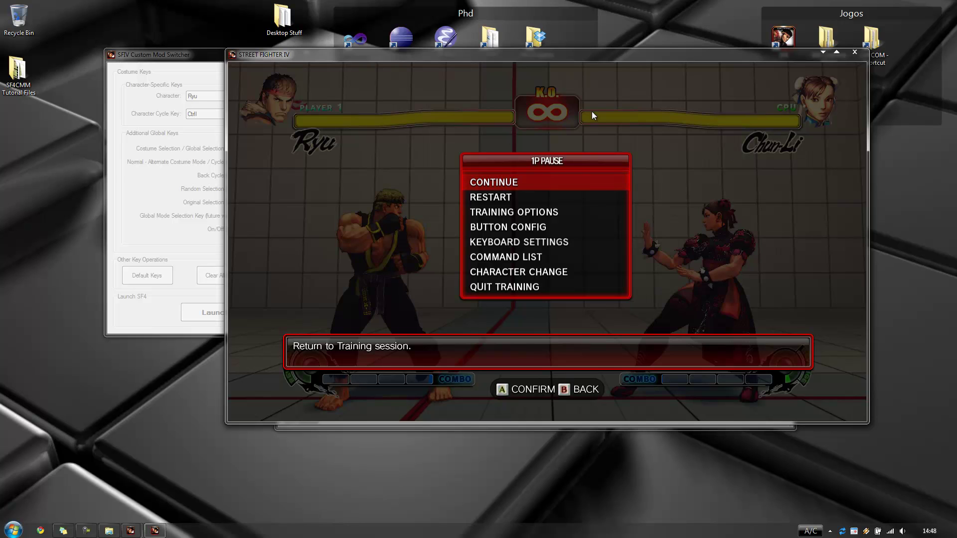
# Minimize the game, close the Custom Mod Switcher, and list Ryu's colors in Color File Manager
pyautogui.click(823, 52)
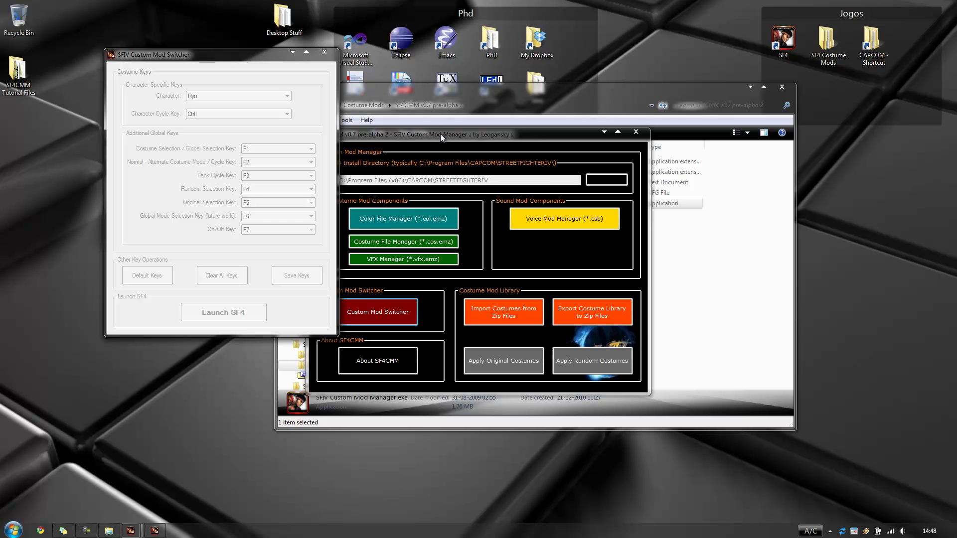
pyautogui.click(324, 51)
pyautogui.click(408, 210)
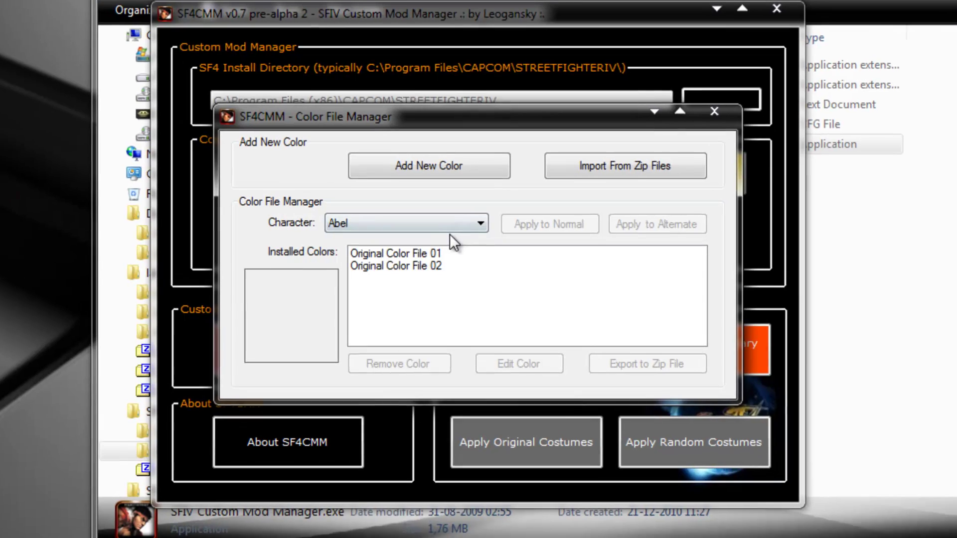
pyautogui.click(451, 237)
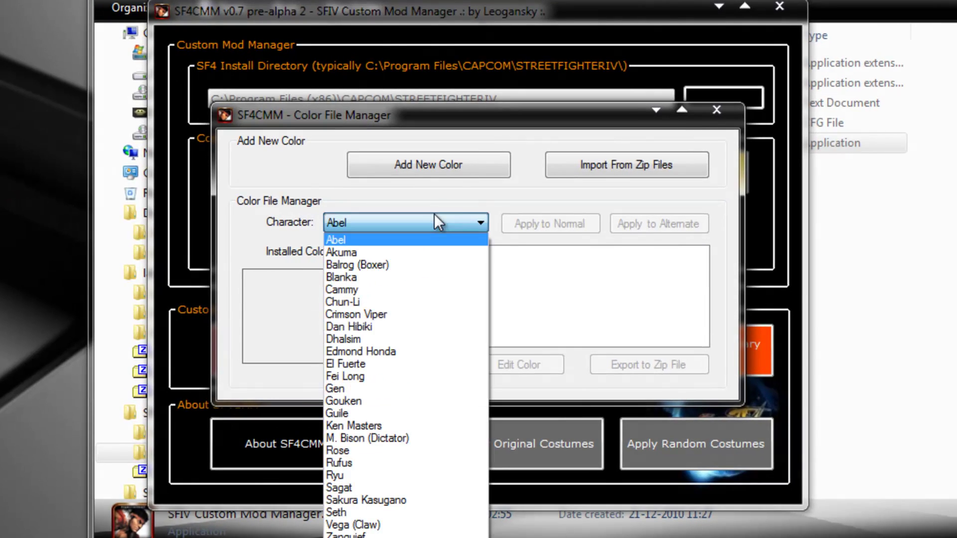
pyautogui.click(359, 479)
# Preview Ryu's BLACK_AND_WHITE_GI color, then move the color manager aside and close it
pyautogui.click(389, 290)
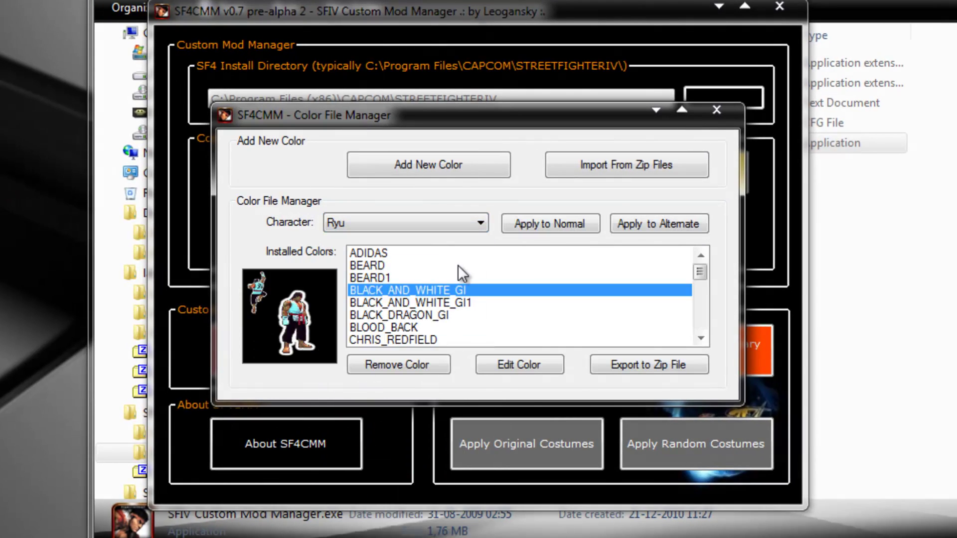
pyautogui.moveTo(561, 124); pyautogui.dragTo(955, 125)
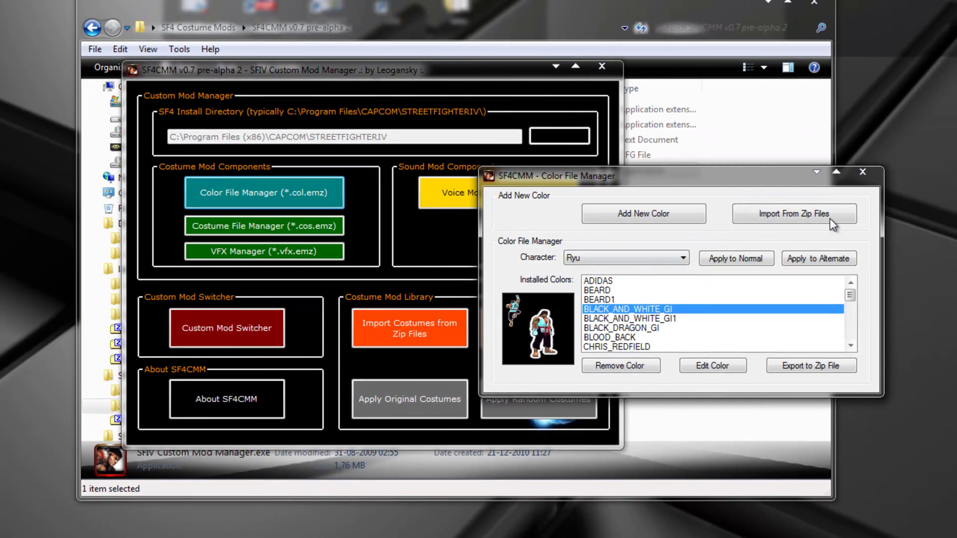
pyautogui.click(868, 174)
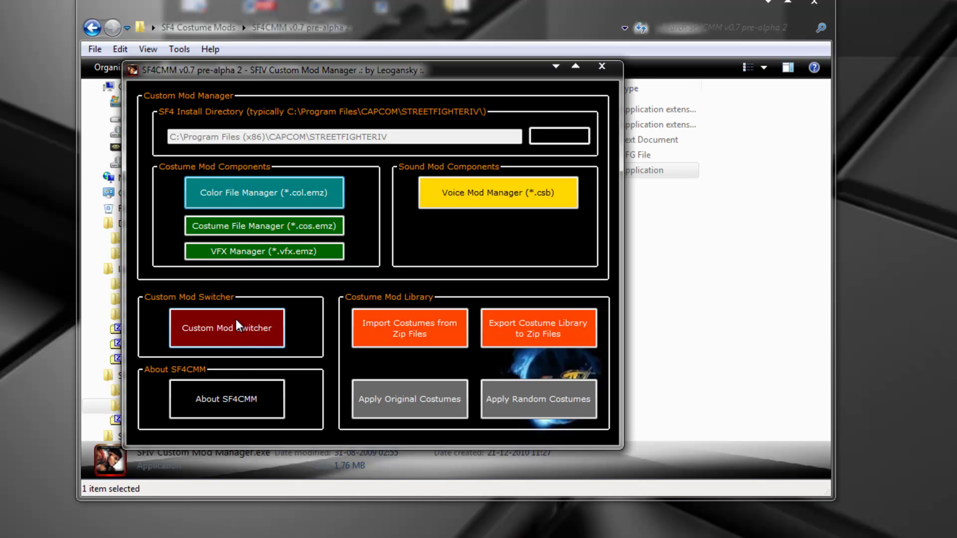
# Reopen the Color File Manager, pick Ryu, and preview his installed MEKA color
pyautogui.click(281, 201)
pyautogui.moveTo(319, 160); pyautogui.dragTo(537, 163)
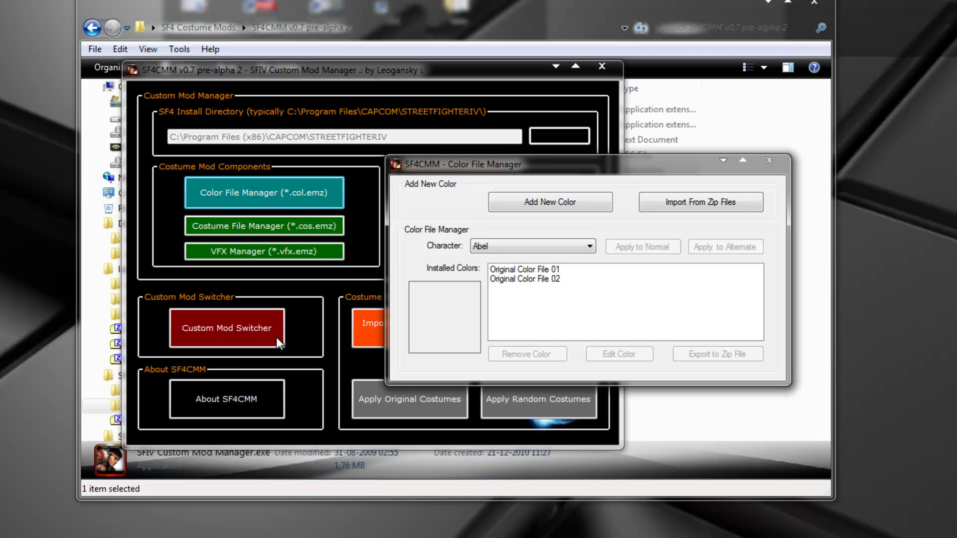
pyautogui.click(576, 248)
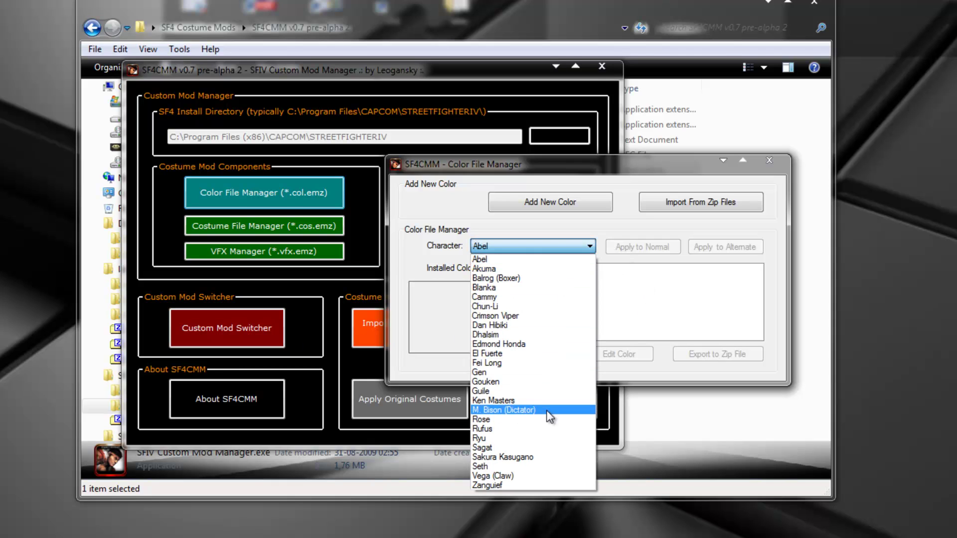
pyautogui.click(548, 438)
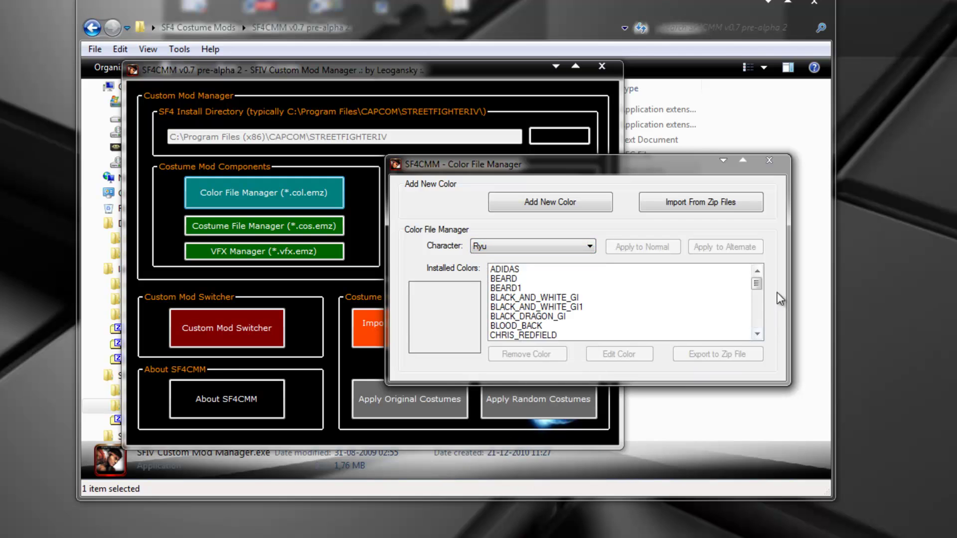
pyautogui.moveTo(757, 283); pyautogui.dragTo(766, 327)
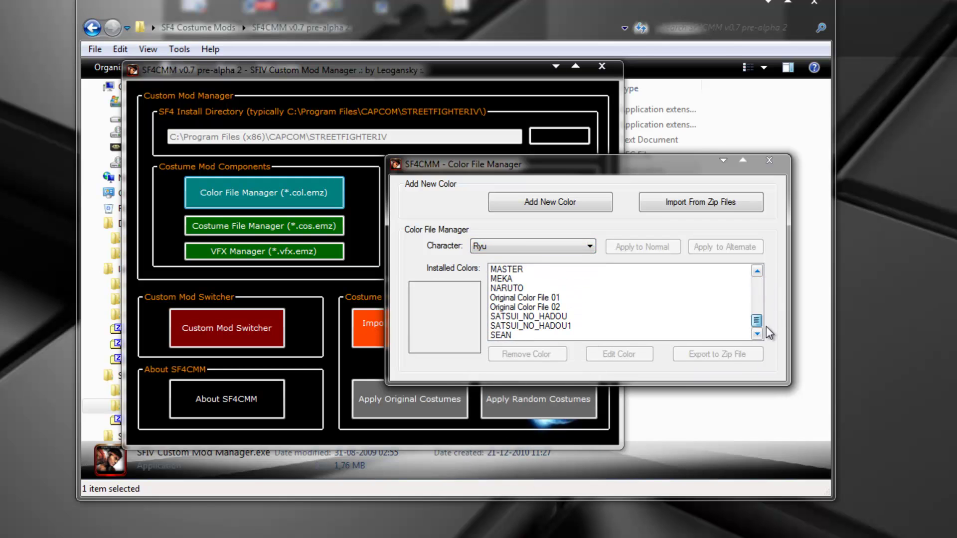
pyautogui.moveTo(528, 321); pyautogui.dragTo(519, 283)
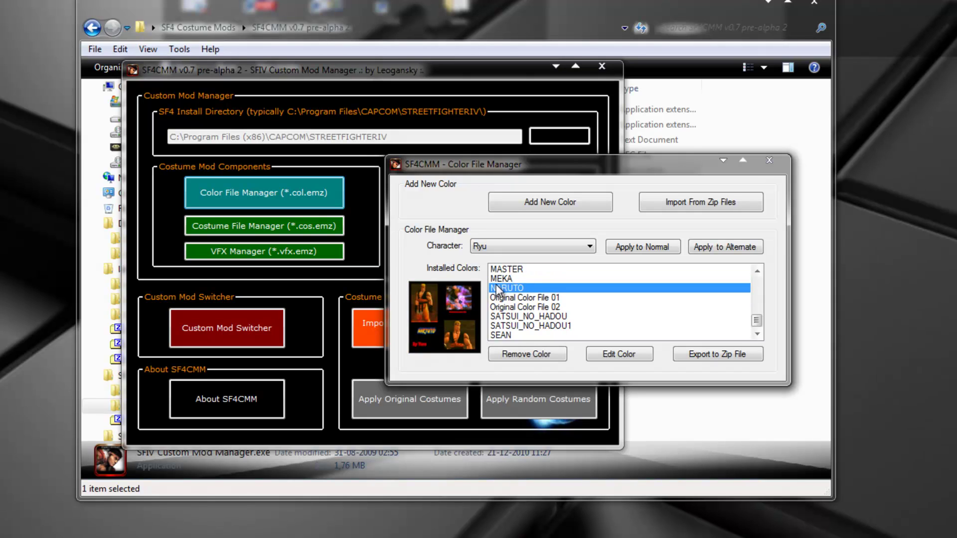
pyautogui.click(496, 280)
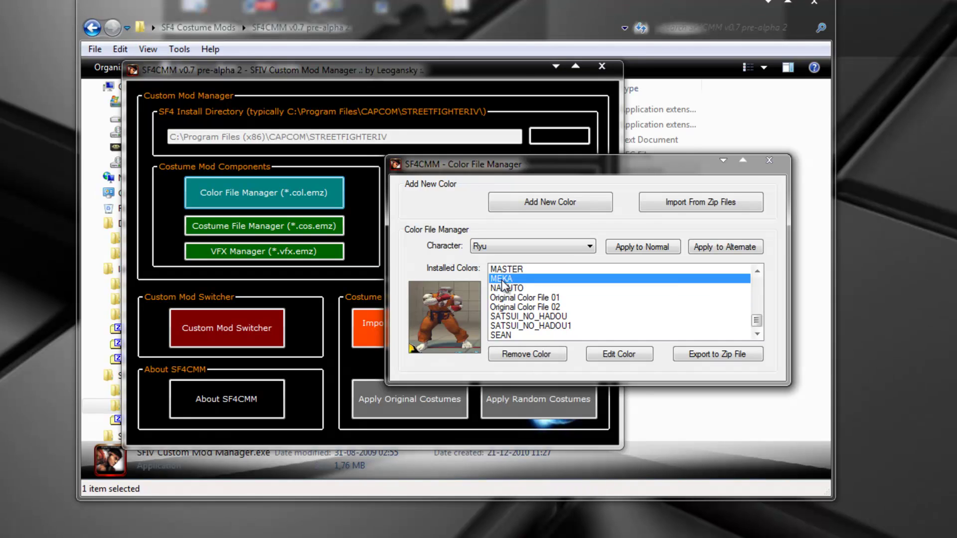
# Close the Color File Manager, minimize Explorer, and place the manager window below the tutorial note
pyautogui.click(774, 160)
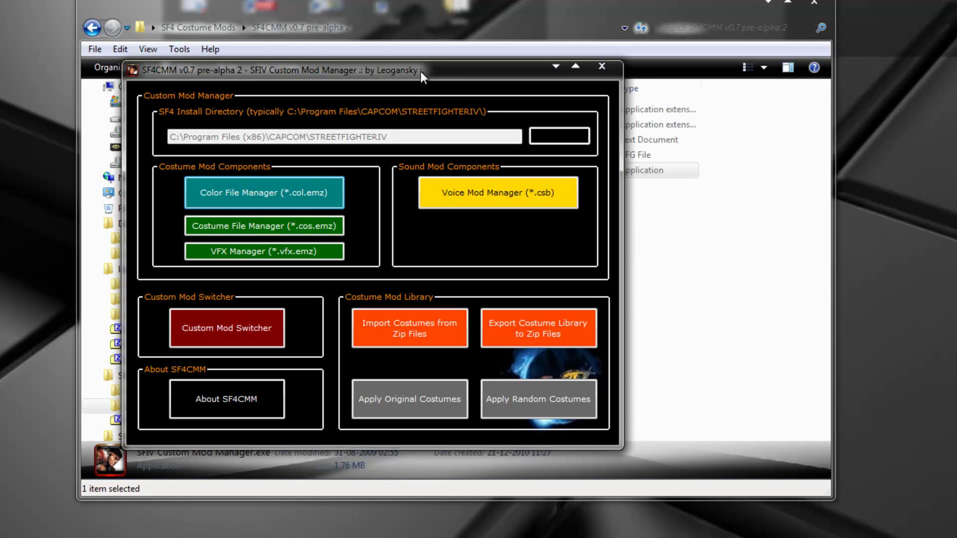
pyautogui.moveTo(444, 70); pyautogui.dragTo(540, 80)
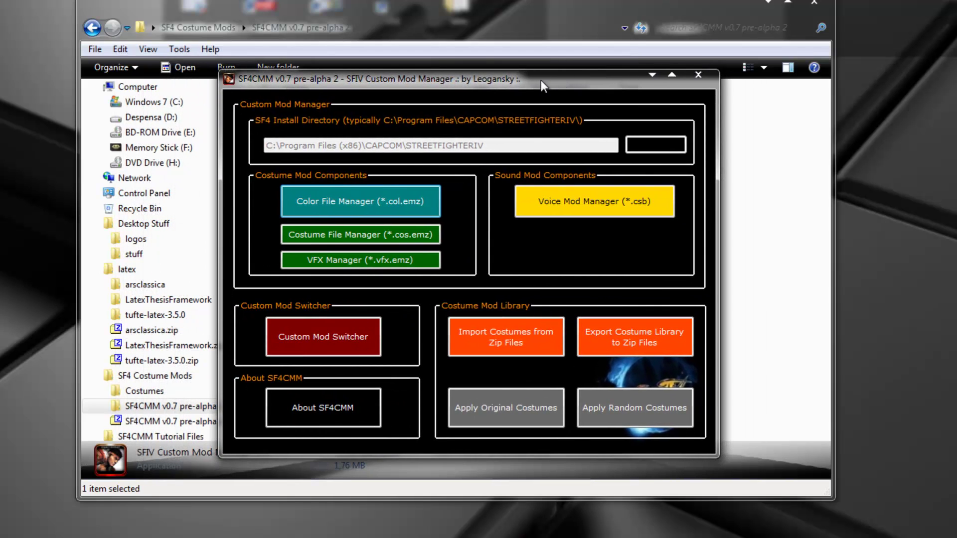
pyautogui.click(768, 3)
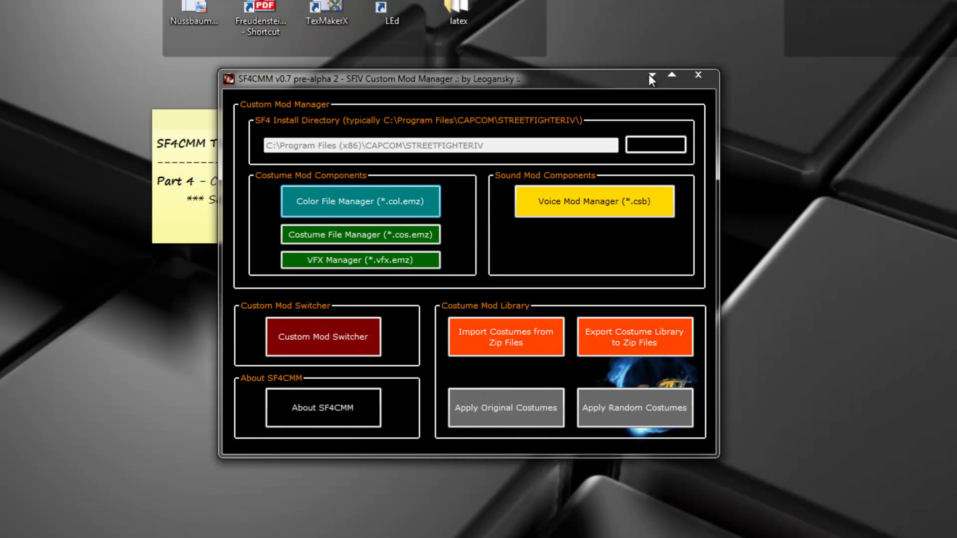
pyautogui.moveTo(628, 80); pyautogui.dragTo(550, 81)
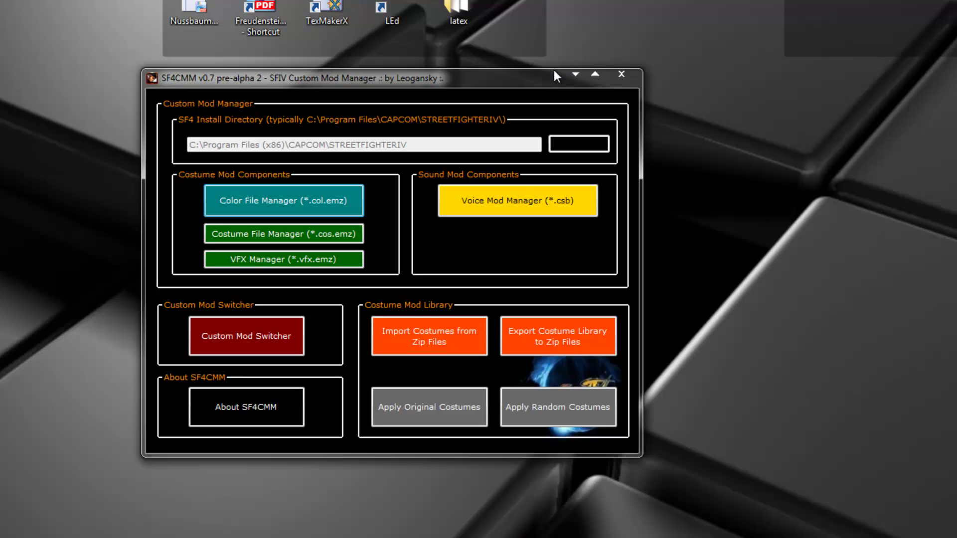
pyautogui.moveTo(541, 73); pyautogui.dragTo(521, 253)
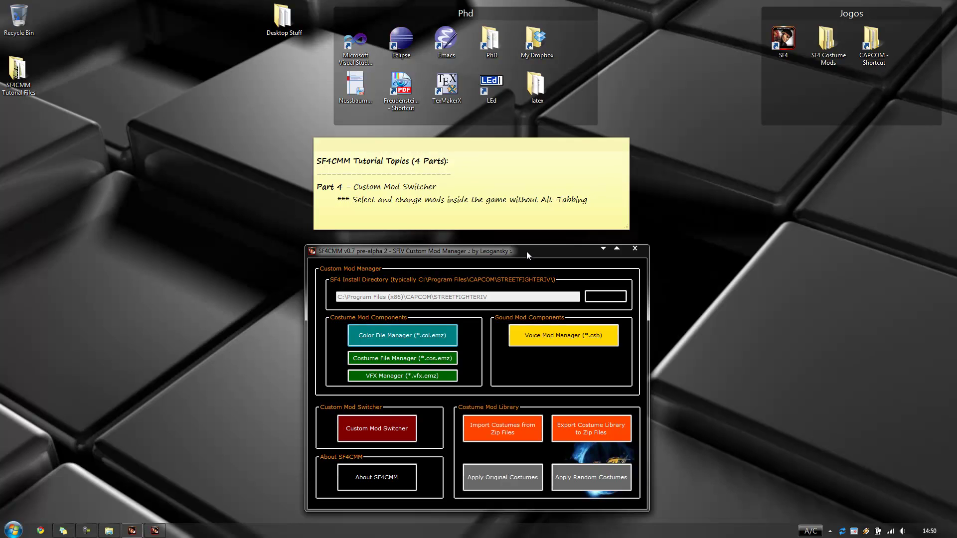